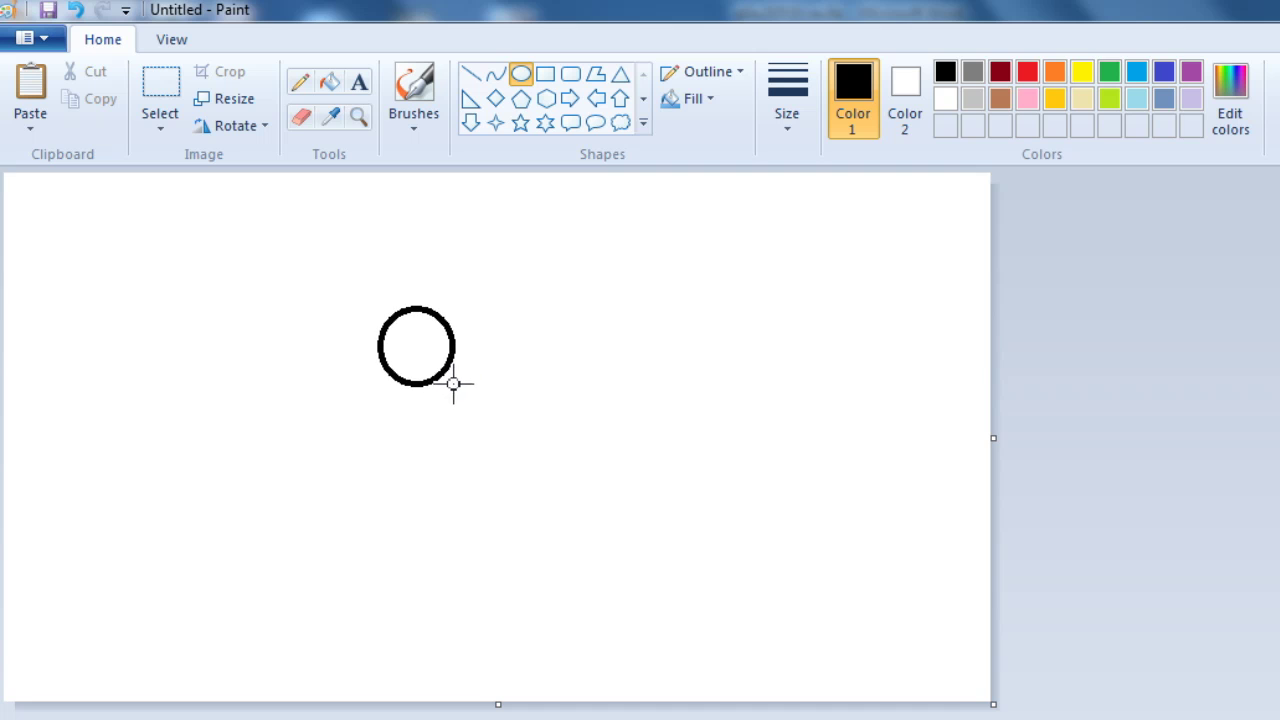
Draw a larger black circle directly below the head circle, centred under it, as the bee's body.
left_click(534, 389)
left_click_drag(379, 380, 477, 480)
left_click_drag(437, 443, 437, 450)
left_click(531, 382)
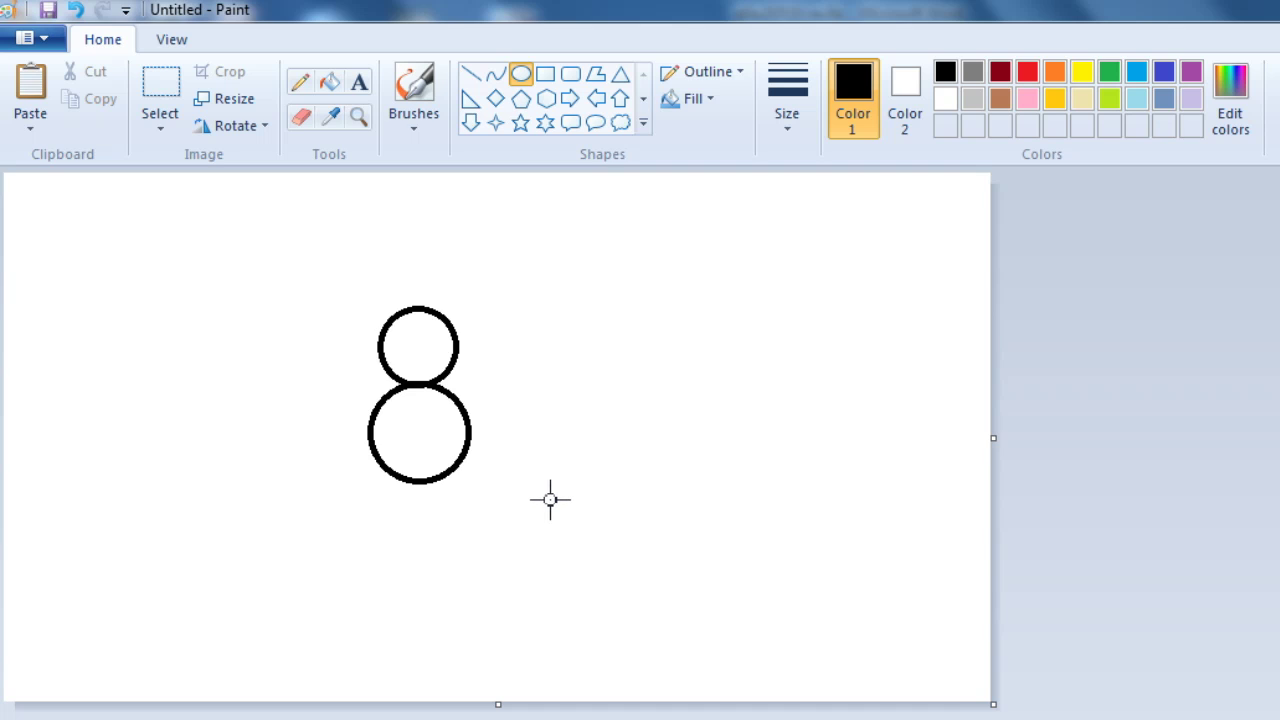
Draw a short curved antenna stalk above the head circle and shift it right into the empty area beside the head.
left_click(496, 77)
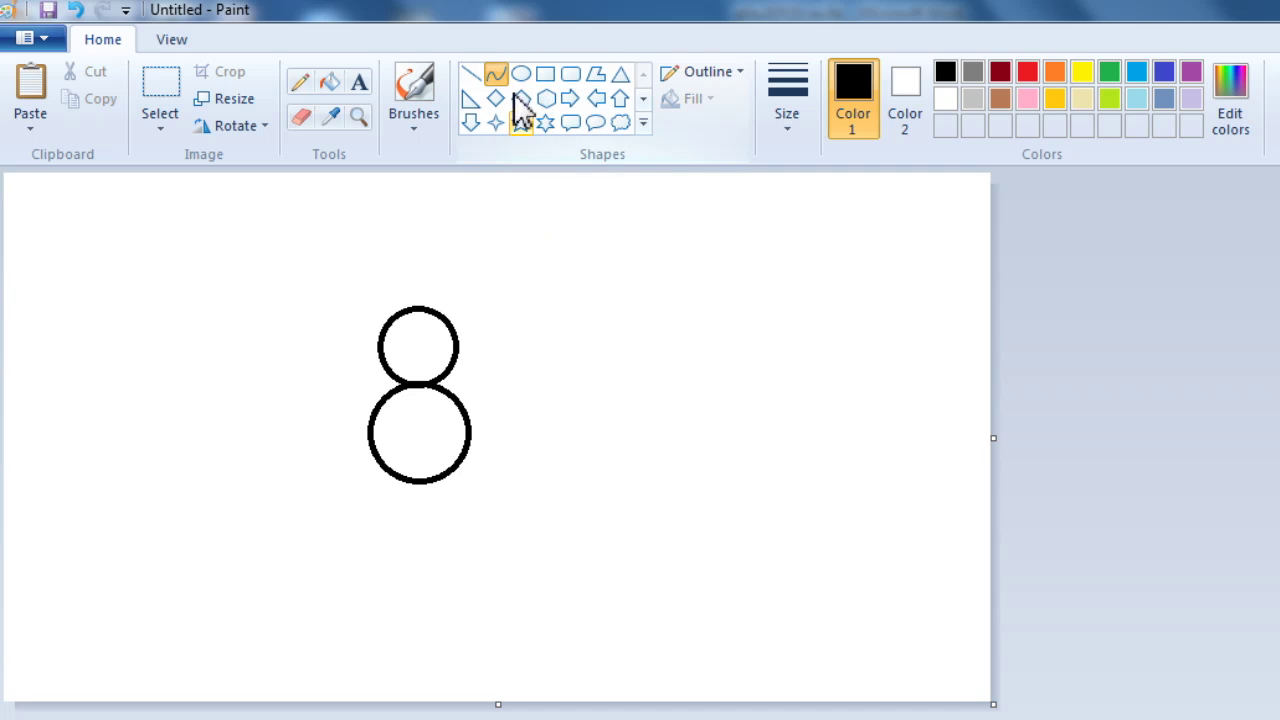
mouse_move(440, 312)
left_mouse_down()
mouse_move(470, 283)
mouse_move(443, 302)
left_mouse_up()
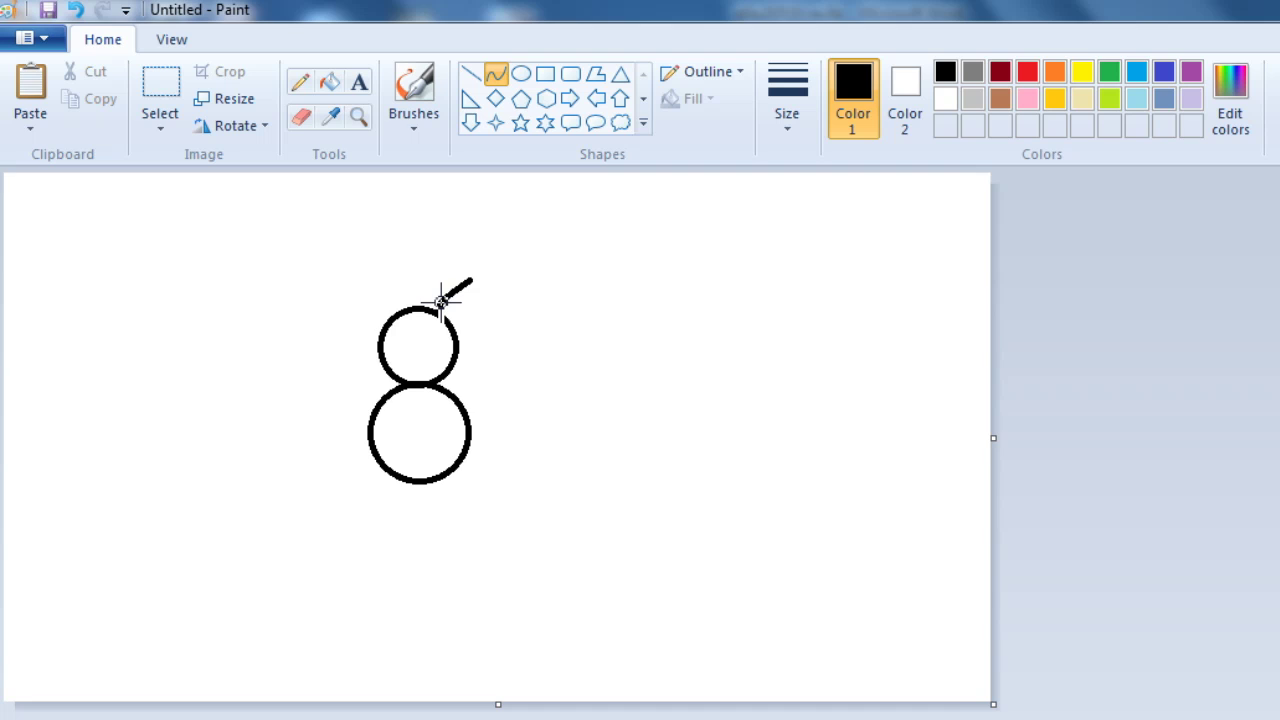
left_click(455, 289)
key("Right")
key("Right")
key("Right")
key("Right")
key("Right")
key("Right")
key("Right")
key("Right")
key("Right")
key("Right")
key("Right")
key("Right")
key("Right")
key("Right")
key("Right")
key("Right")
key("Right")
key("Right")
key("Right")
key("Right")
key("Right")
key("Right")
key("Right")
key("Right")
key("Right")
key("Right")
key("Right")
key("Right")
key("Right")
key("Right")
key("Right")
key("Right")
key("Right")
key("Right")
key("Right")
key("Right")
key("Right")
key("Right")
key("Right")
key("Right")
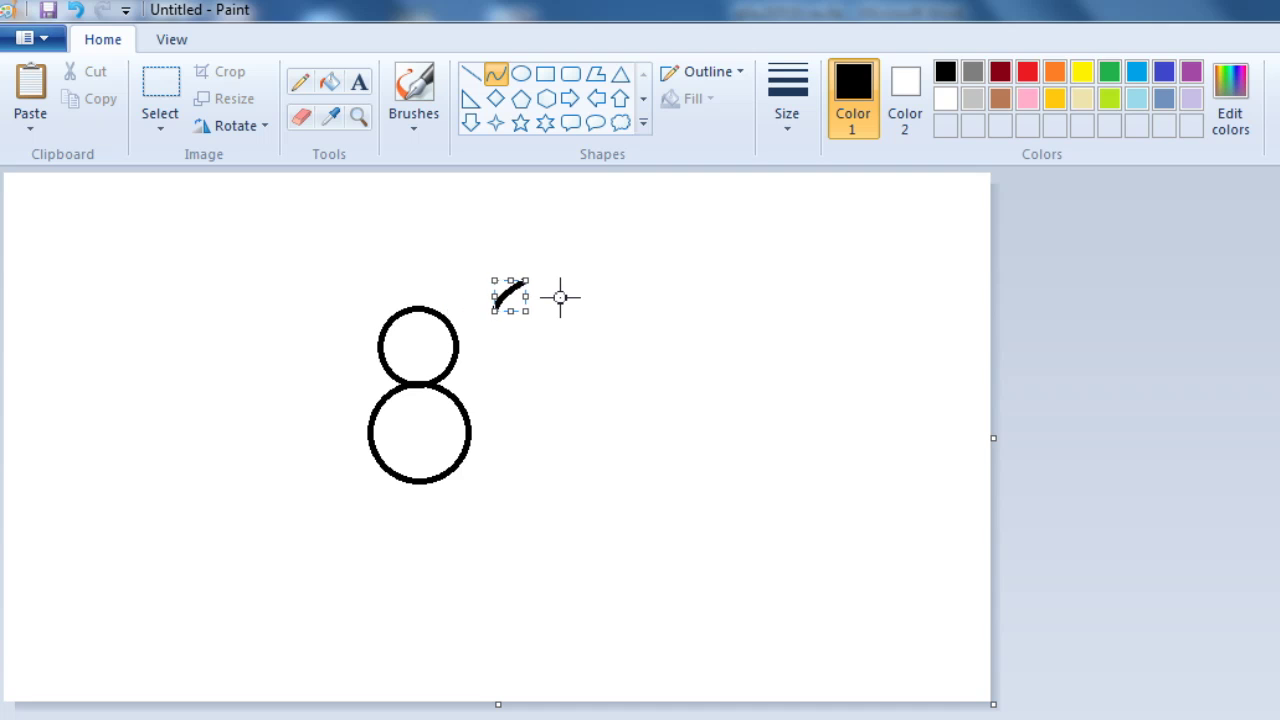
Add a small circle at the upper end of the antenna stalk and fill it black.
left_click(521, 74)
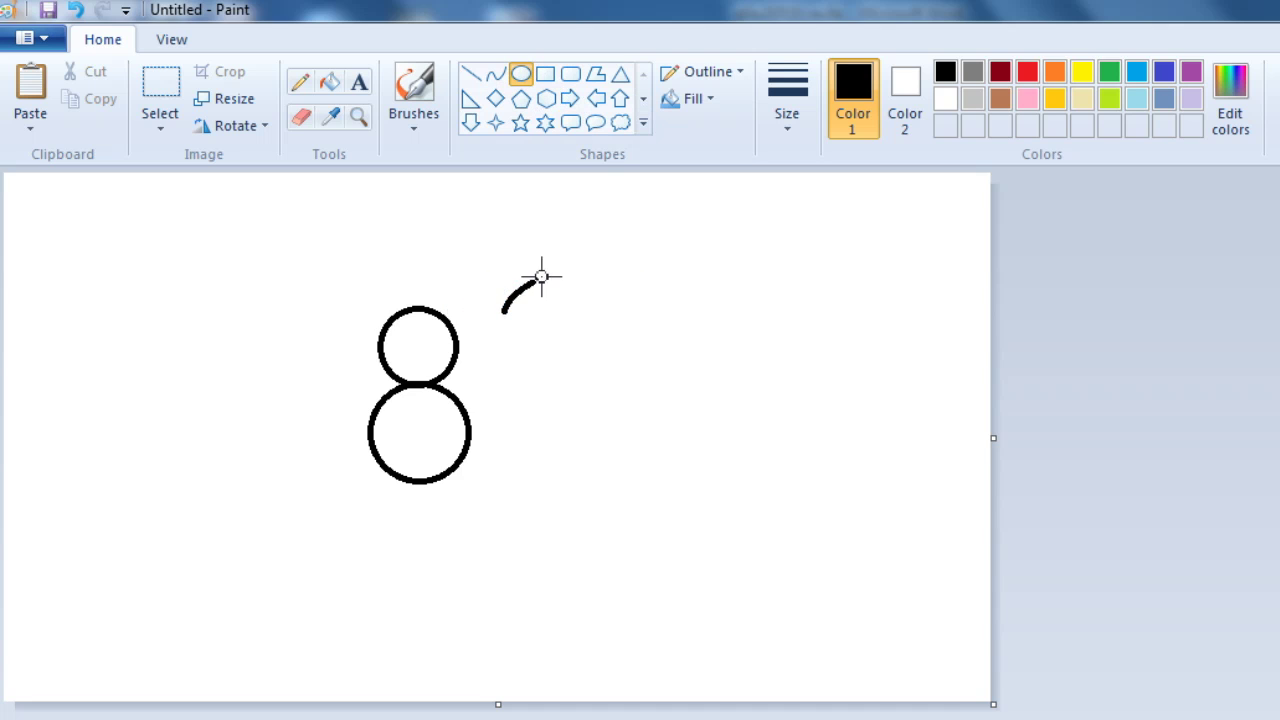
left_click_drag(540, 272, 550, 287)
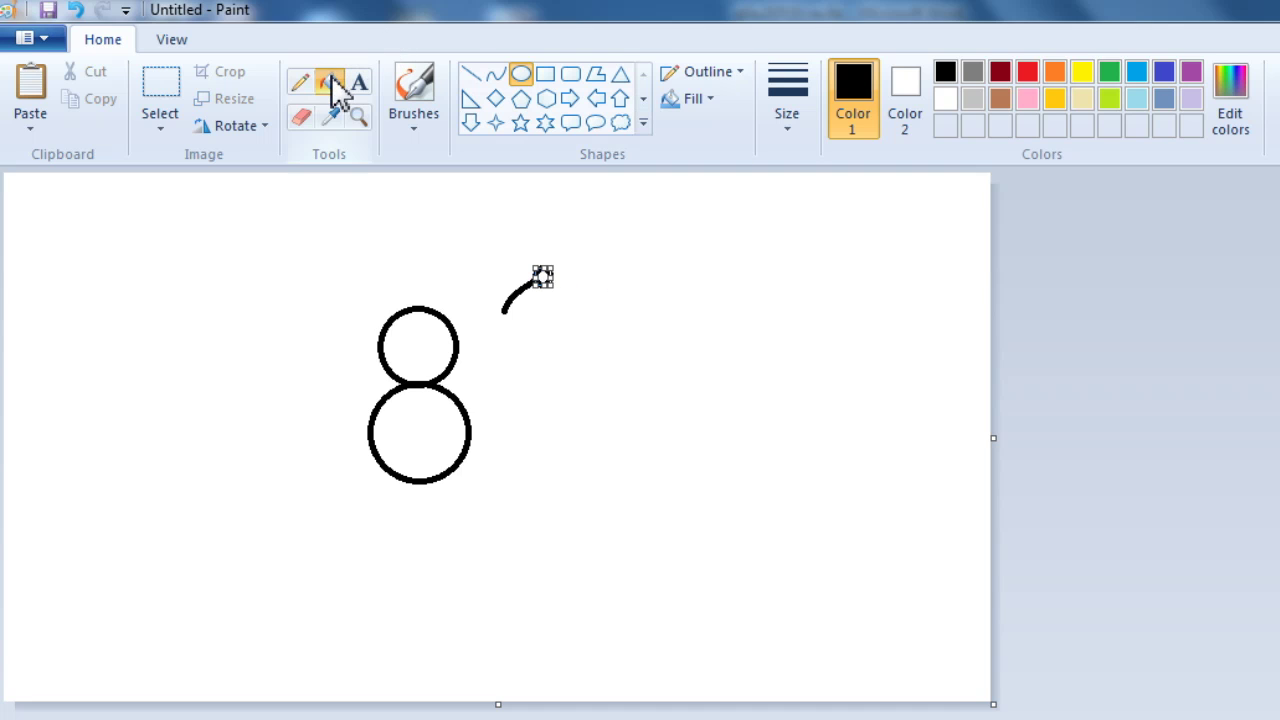
left_click(331, 84)
left_click(542, 277)
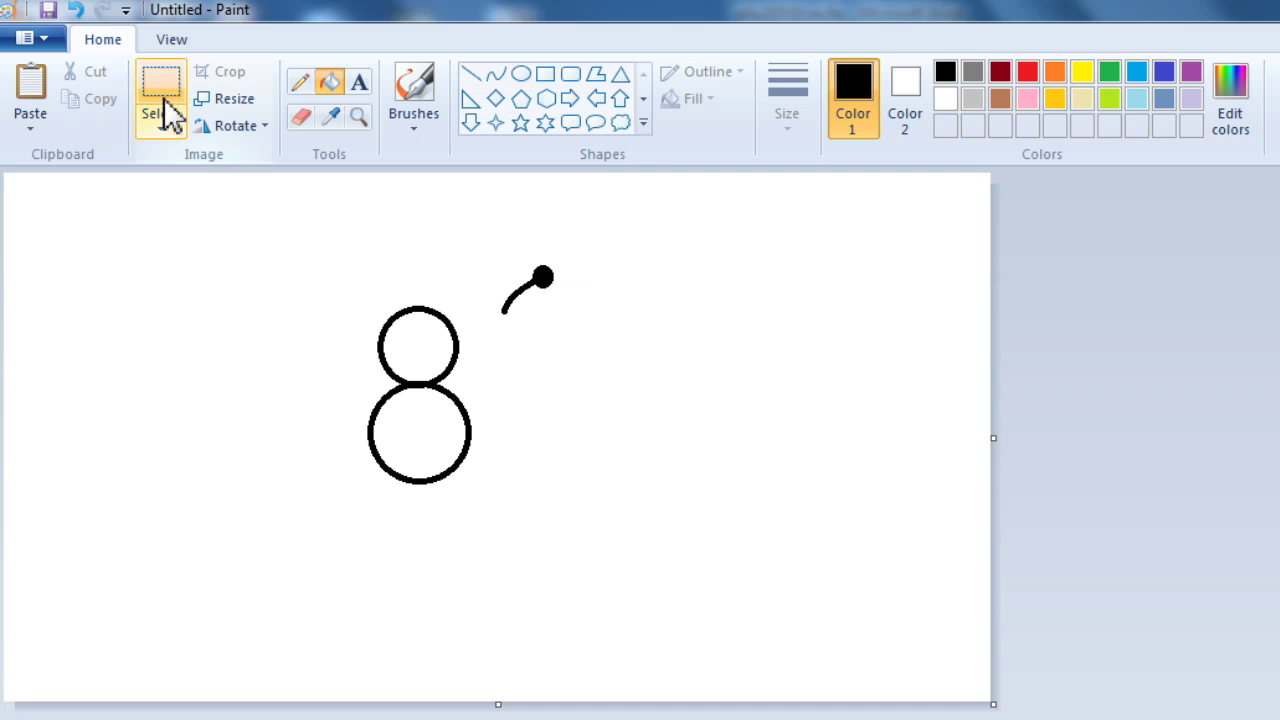
Turn on transparent selection and paste a copy of the finished antenna.
left_click(170, 134)
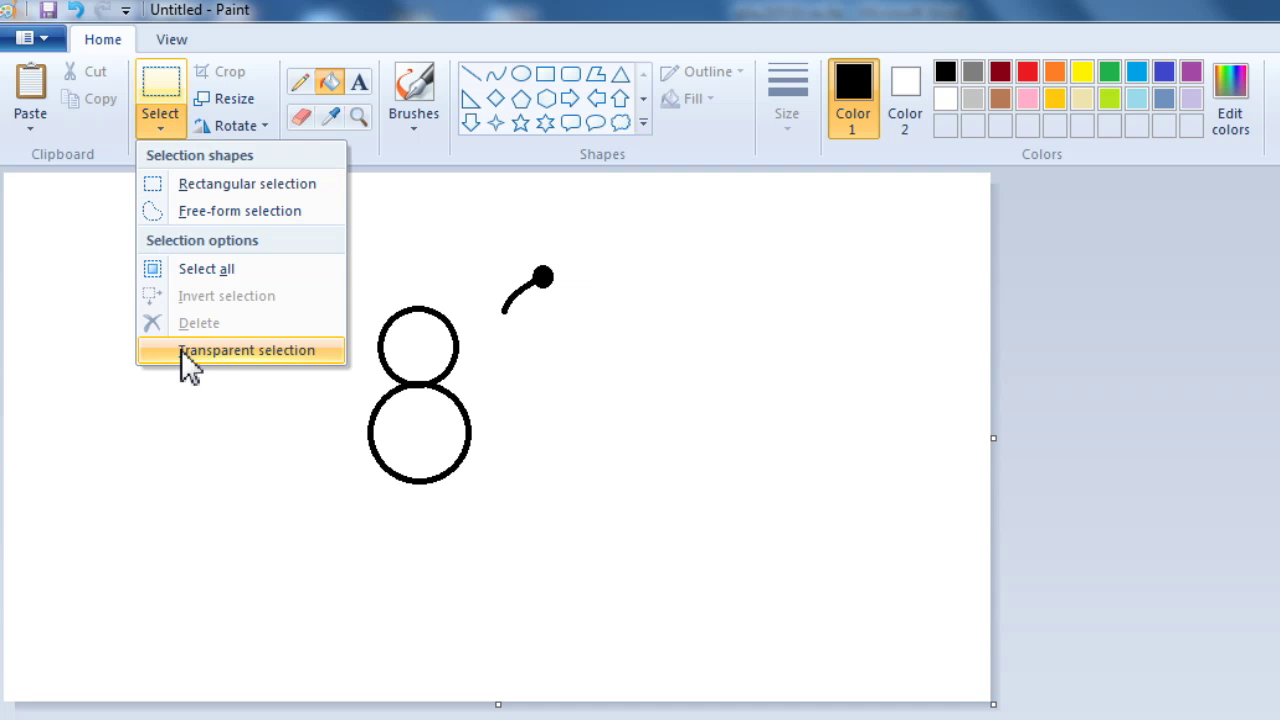
left_click(181, 349)
left_click(162, 92)
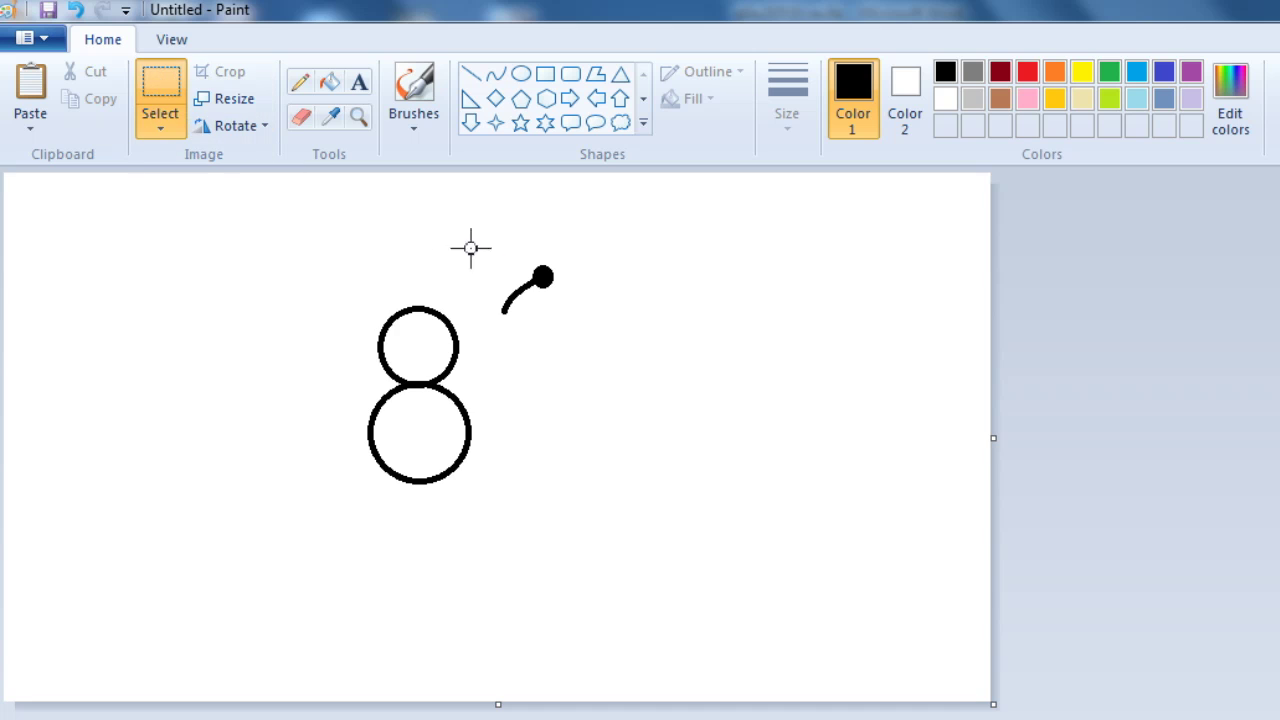
left_click_drag(491, 248, 567, 328)
left_click(100, 100)
left_click(30, 88)
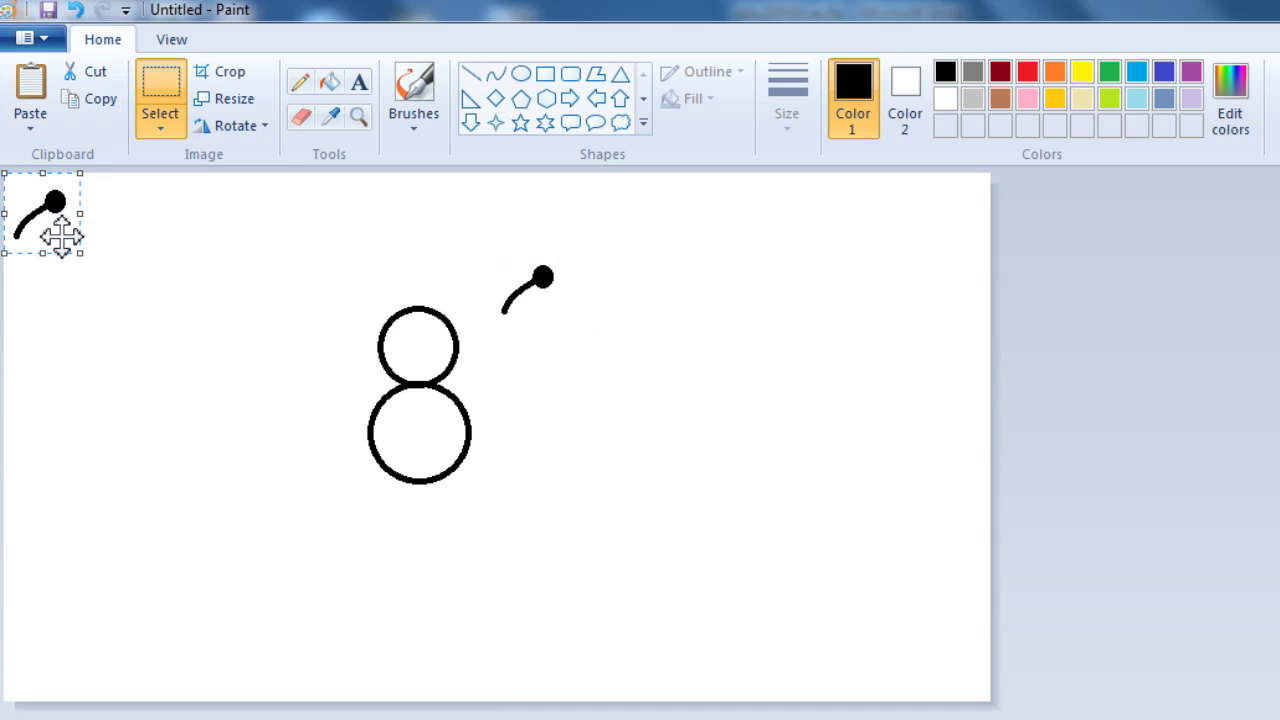
Move the pasted antenna into the empty area left of the head and flip it horizontally.
left_click_drag(57, 205, 200, 268)
left_click(309, 246)
left_click_drag(142, 232, 225, 317)
left_click(252, 127)
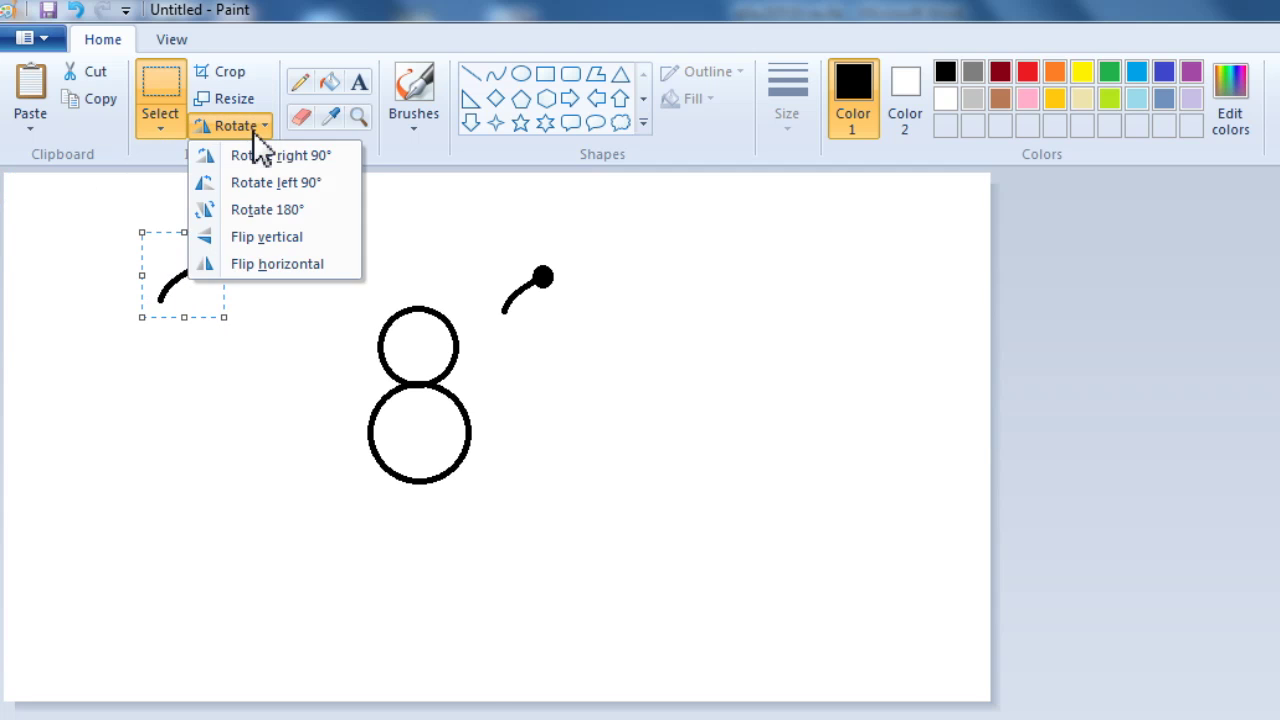
left_click(283, 266)
Place the flipped antenna and the original antenna symmetrically on top of the head circle.
mouse_move(183, 277)
left_mouse_down()
mouse_move(372, 268)
mouse_move(384, 290)
left_mouse_up()
left_click(506, 269)
mouse_move(492, 255)
left_mouse_down()
mouse_move(560, 325)
mouse_move(491, 291)
mouse_move(465, 297)
left_mouse_up()
left_click(627, 308)
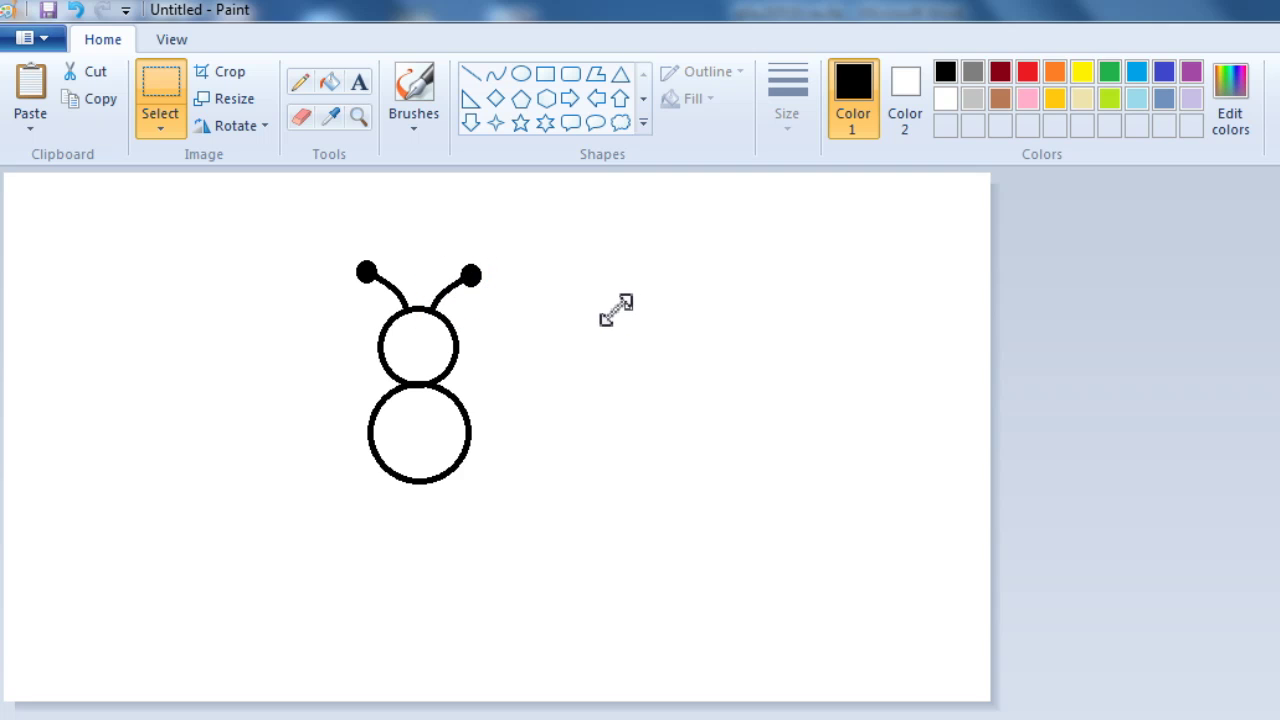
Draw a small circle for an eye in the empty area right of the head and fill it black.
left_click(521, 75)
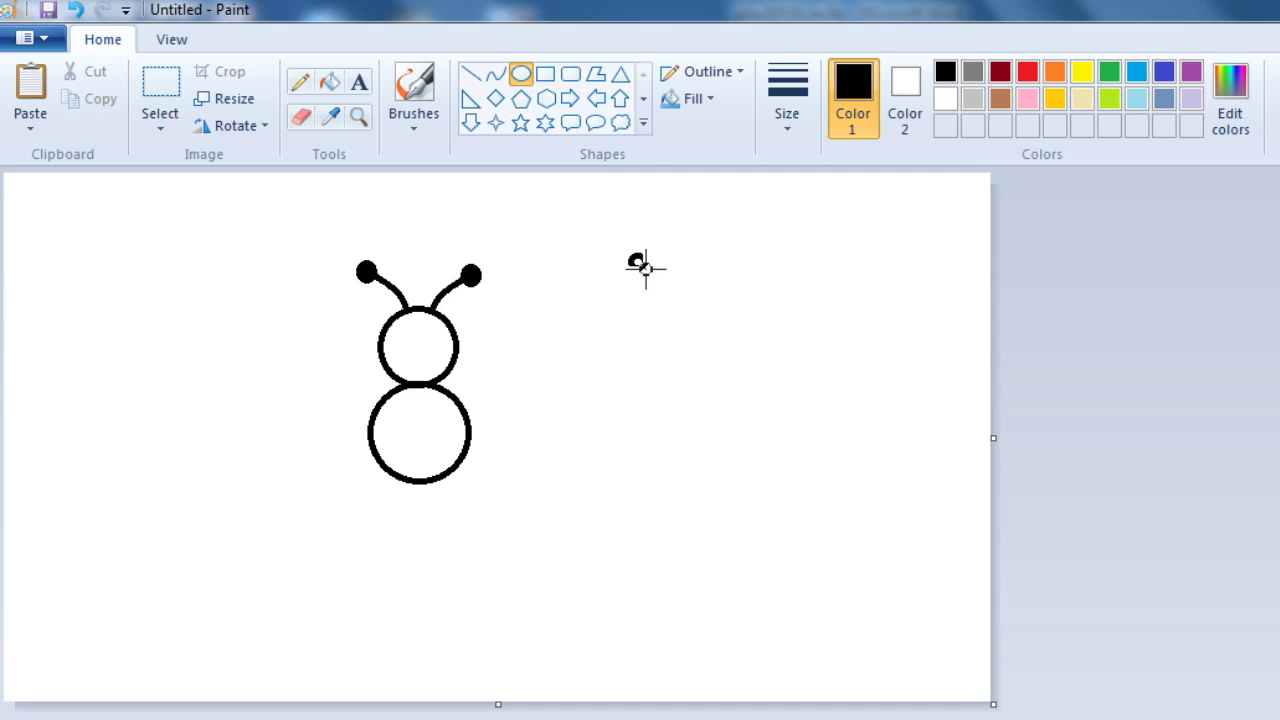
left_click(686, 269)
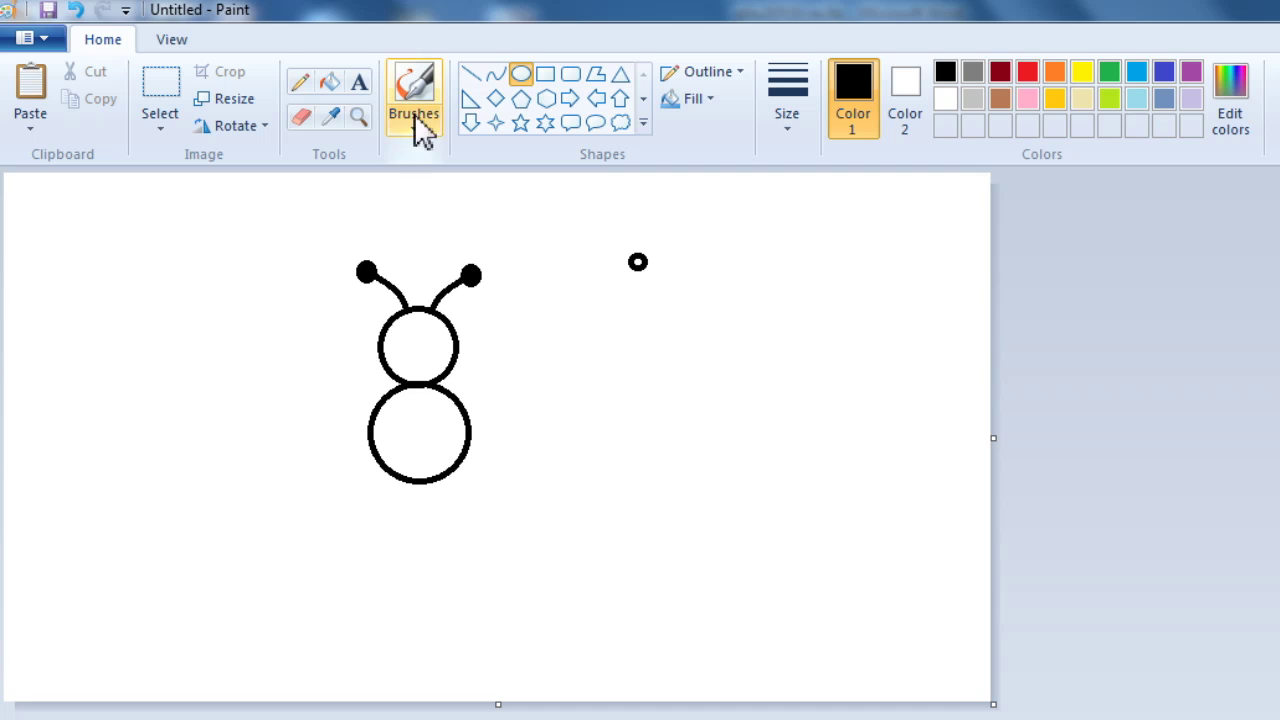
left_click(334, 86)
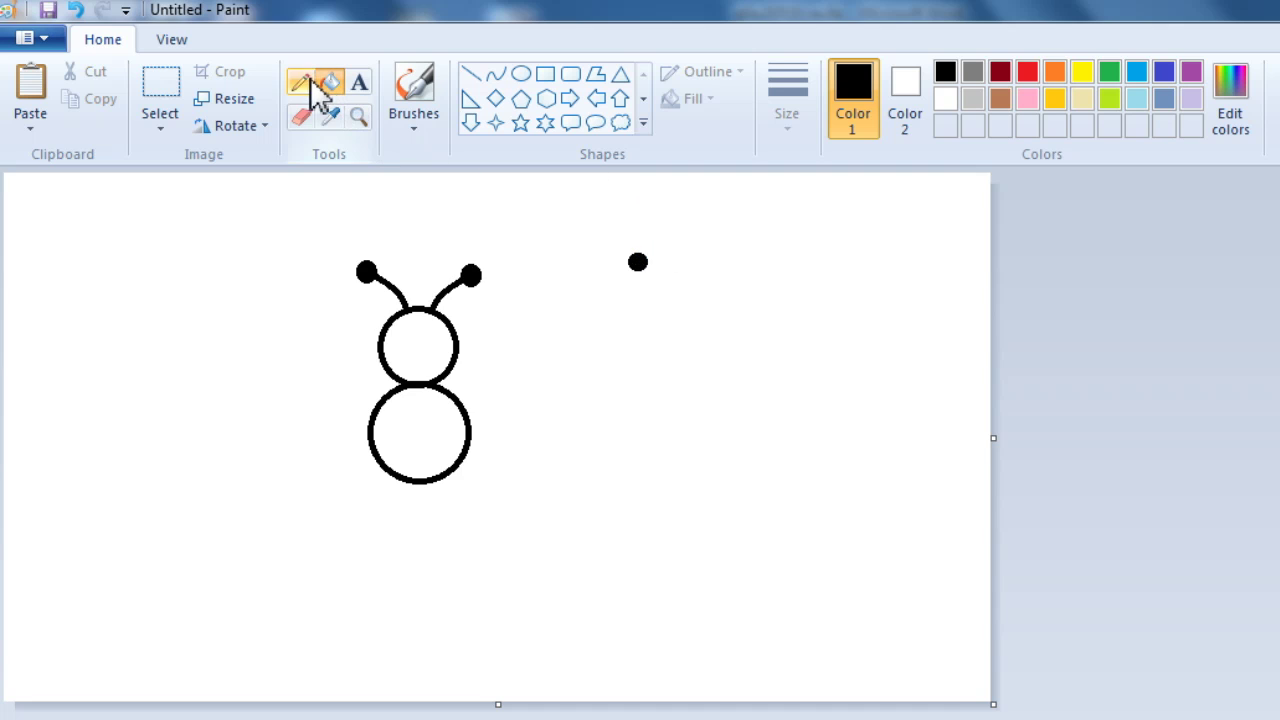
Add a white highlight inside the black eye with the Pencil, and set the drawing colour back to black.
left_click(301, 82)
left_click(946, 98)
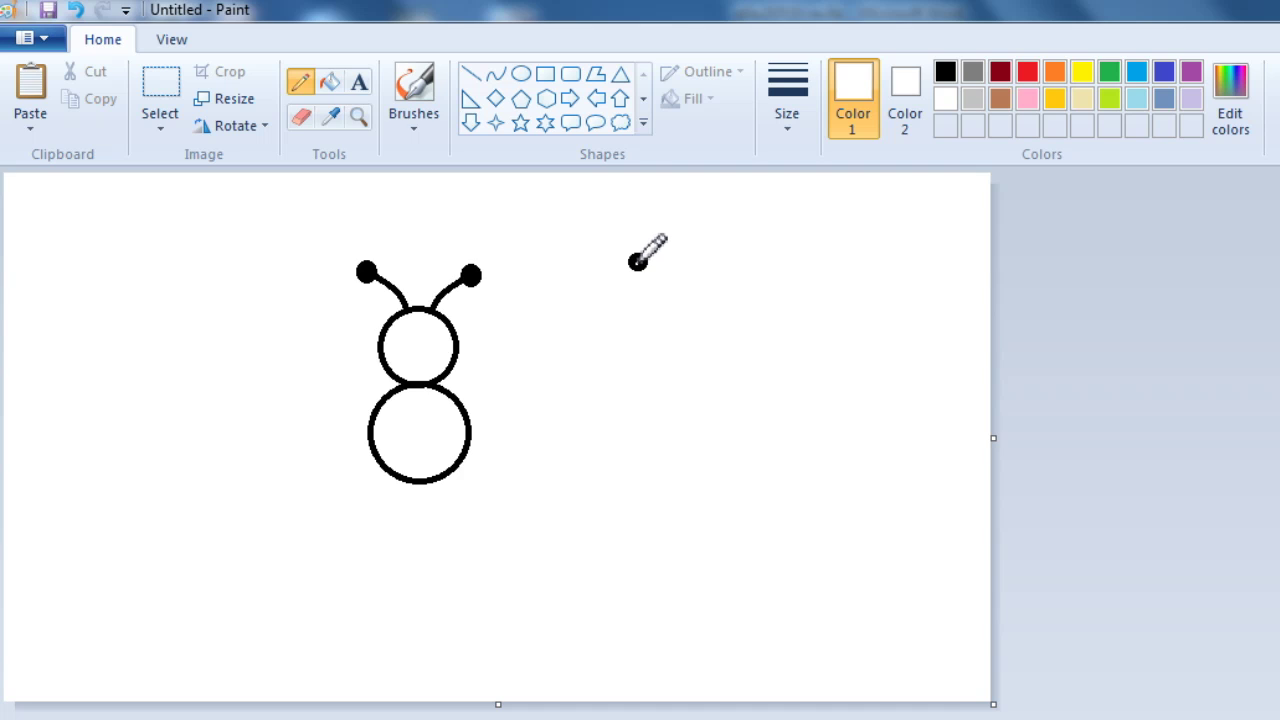
left_click(637, 262)
left_click(945, 74)
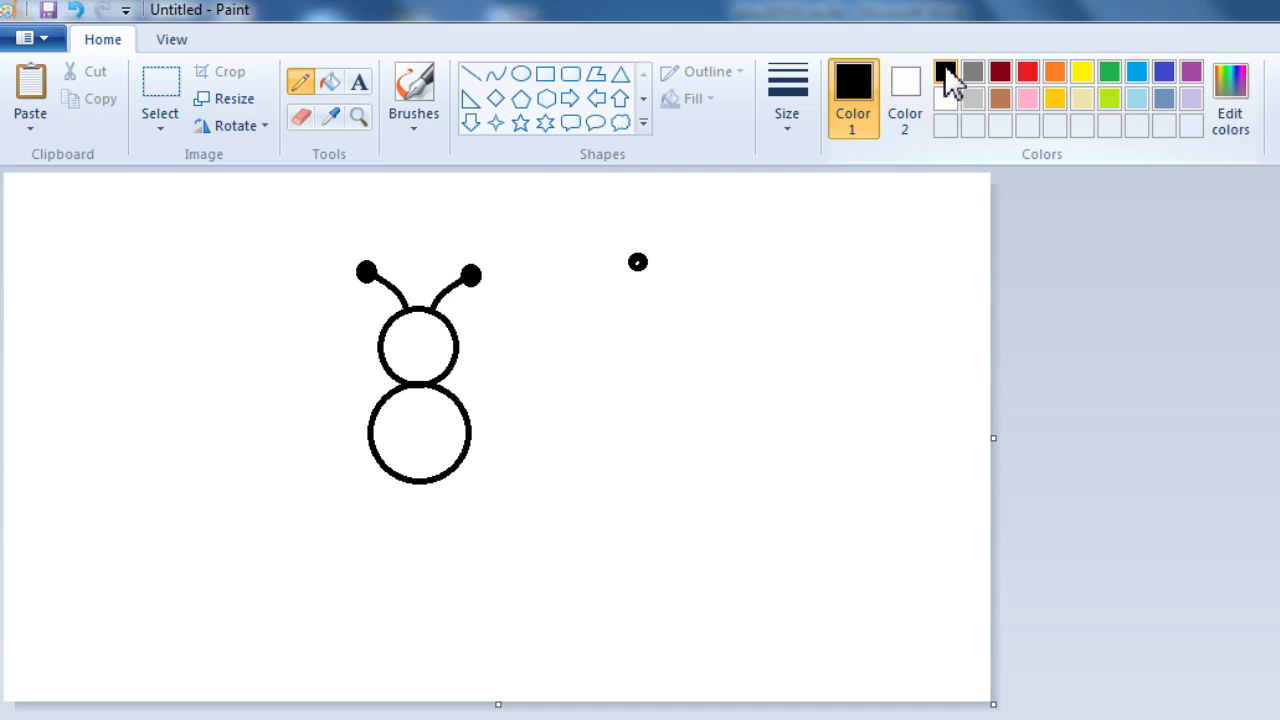
Duplicate the eye and place the copy and the original side by side inside the head circle.
left_click(157, 100)
left_click_drag(622, 248, 655, 280)
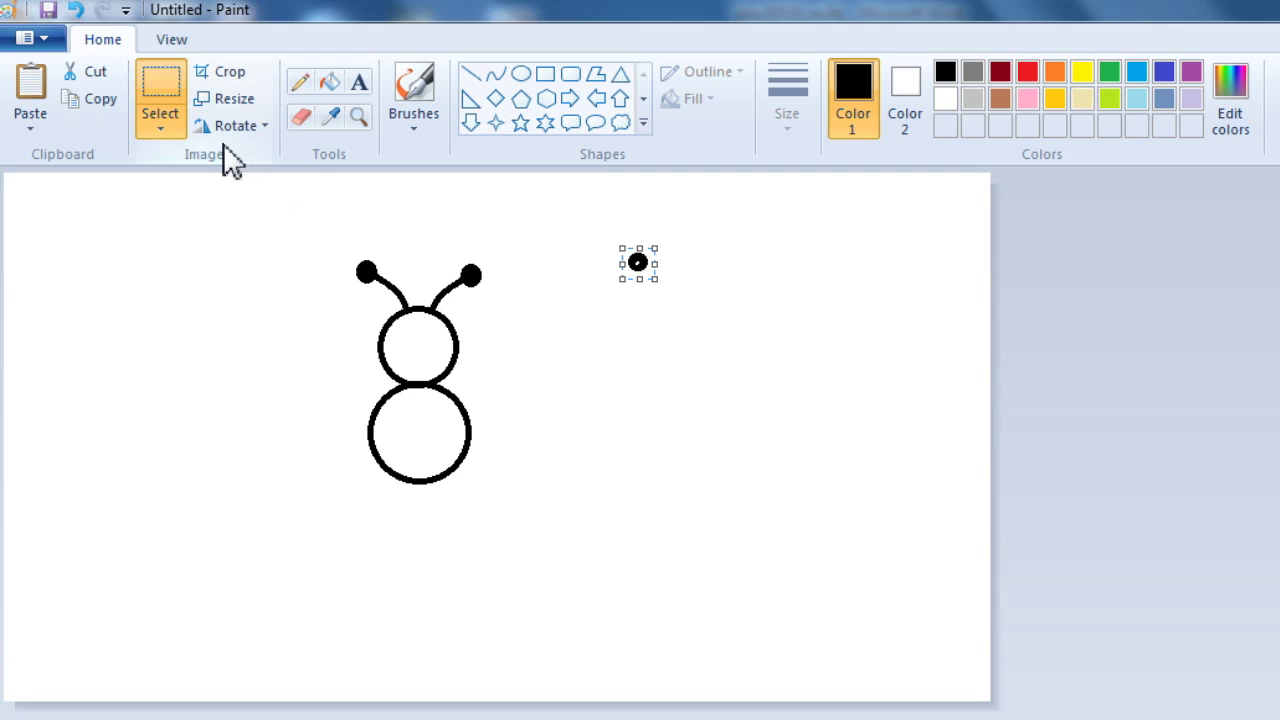
left_click(42, 106)
left_click_drag(22, 190, 414, 343)
left_click(703, 340)
left_click_drag(626, 244, 440, 344)
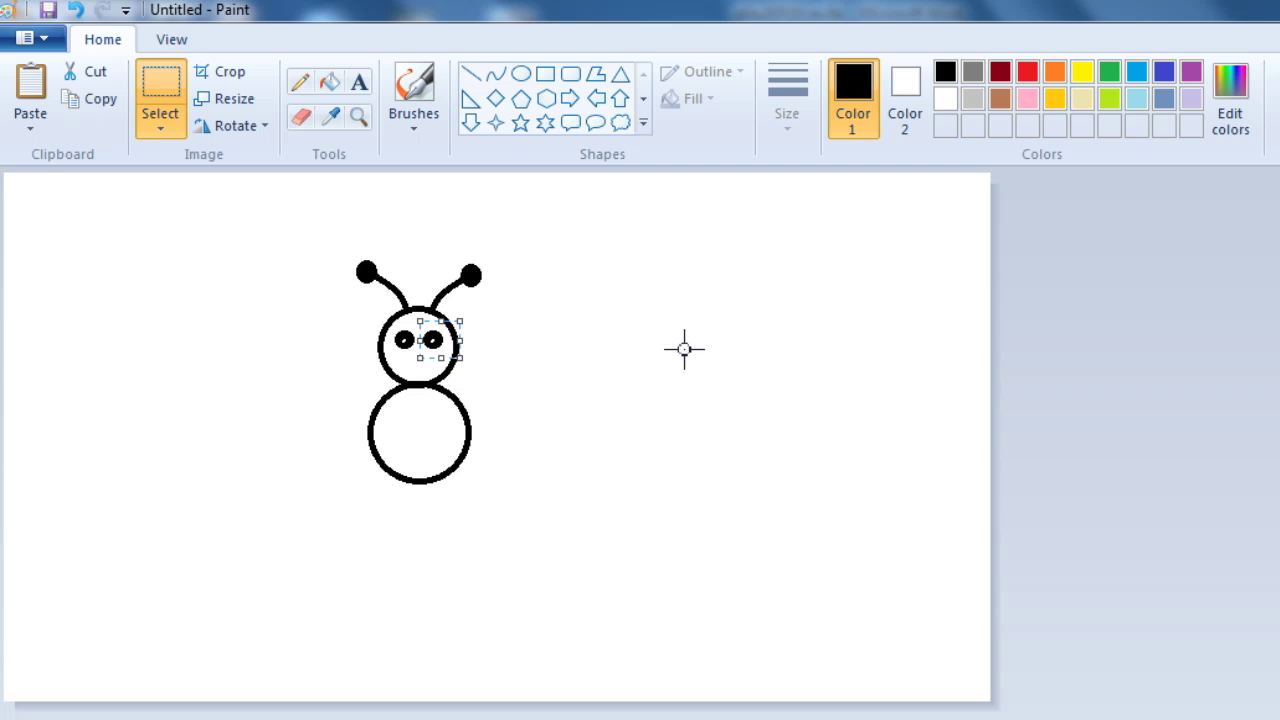
left_click(724, 305)
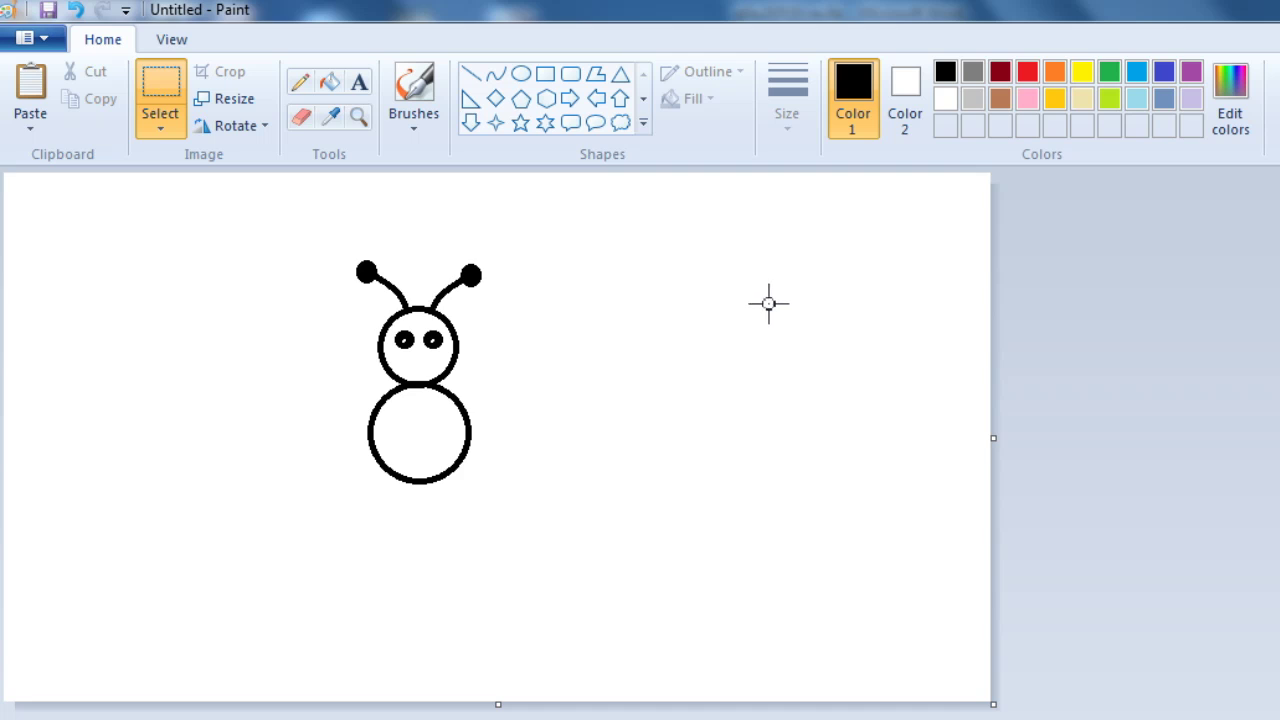
Draw a small downward-pointing triangle right of the head with the Line tool and fill it red.
left_click(474, 77)
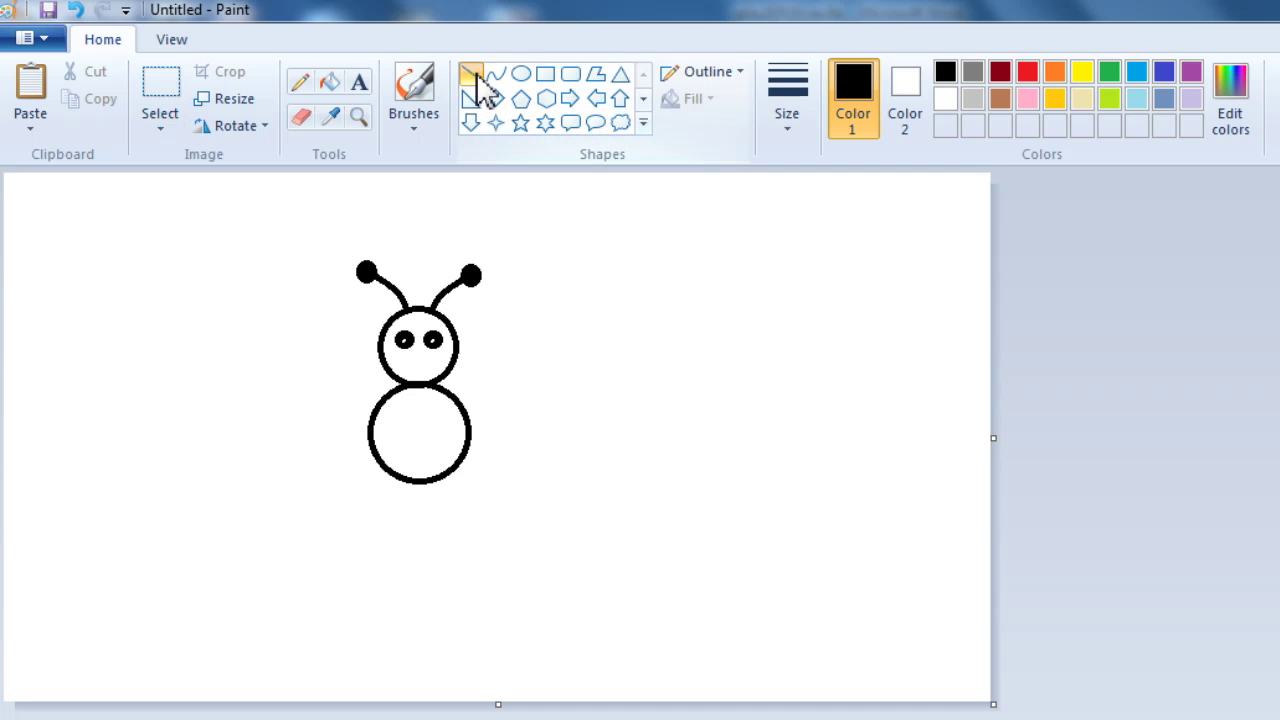
mouse_move(567, 349)
left_mouse_down()
mouse_move(582, 367)
mouse_move(567, 349)
mouse_move(589, 358)
left_mouse_up()
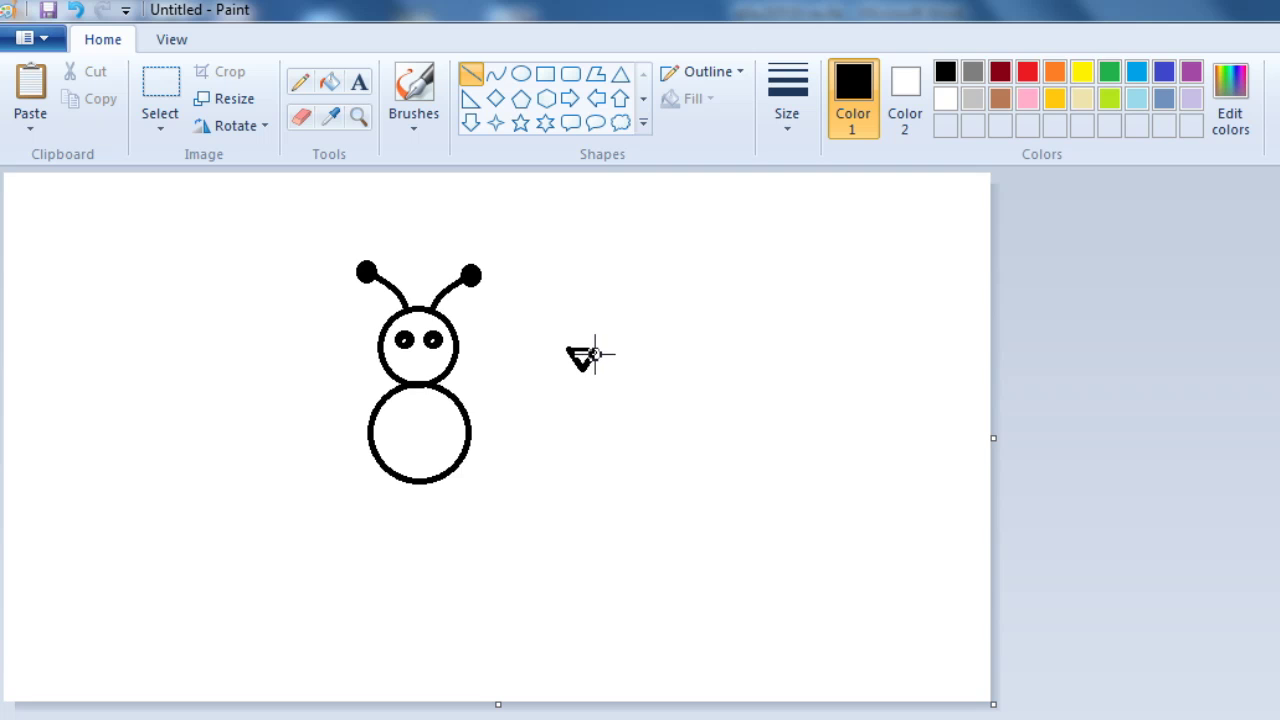
left_click(330, 83)
left_click(1028, 72)
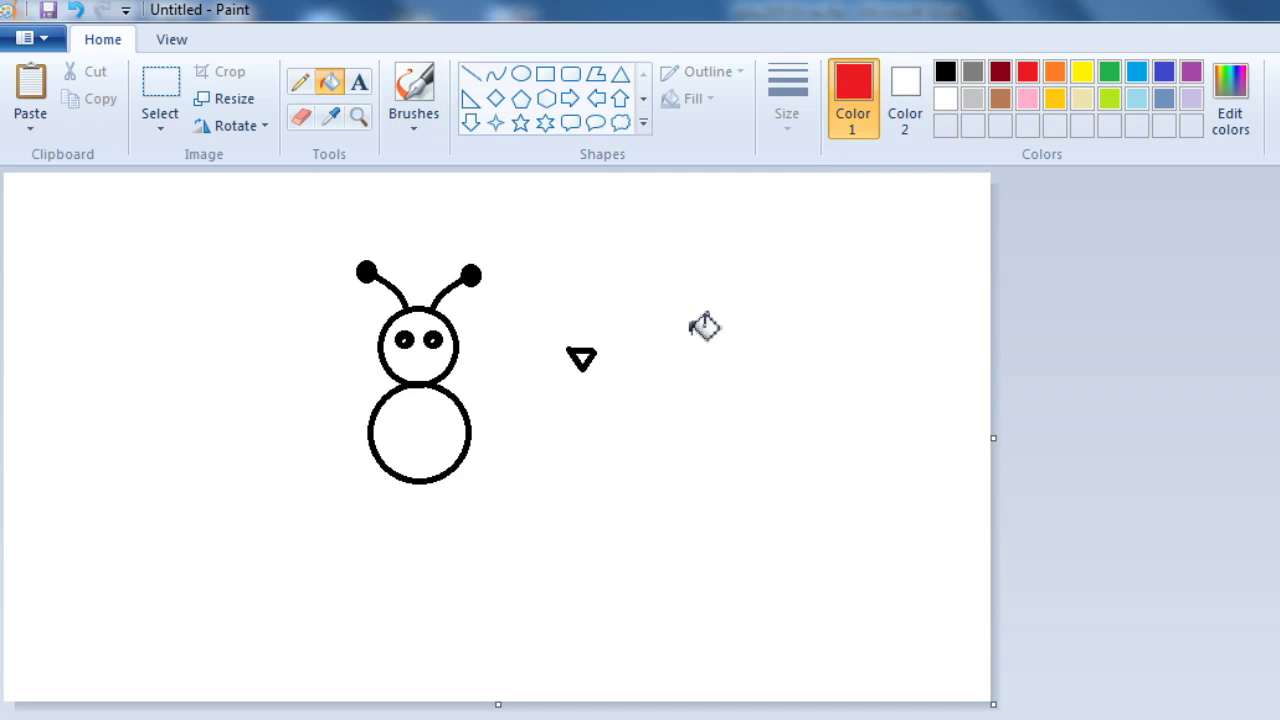
Move the red triangle onto the face, centred below the eyes, as the mouth.
left_click(160, 90)
mouse_move(563, 338)
left_mouse_down()
mouse_move(606, 380)
mouse_move(424, 368)
left_mouse_up()
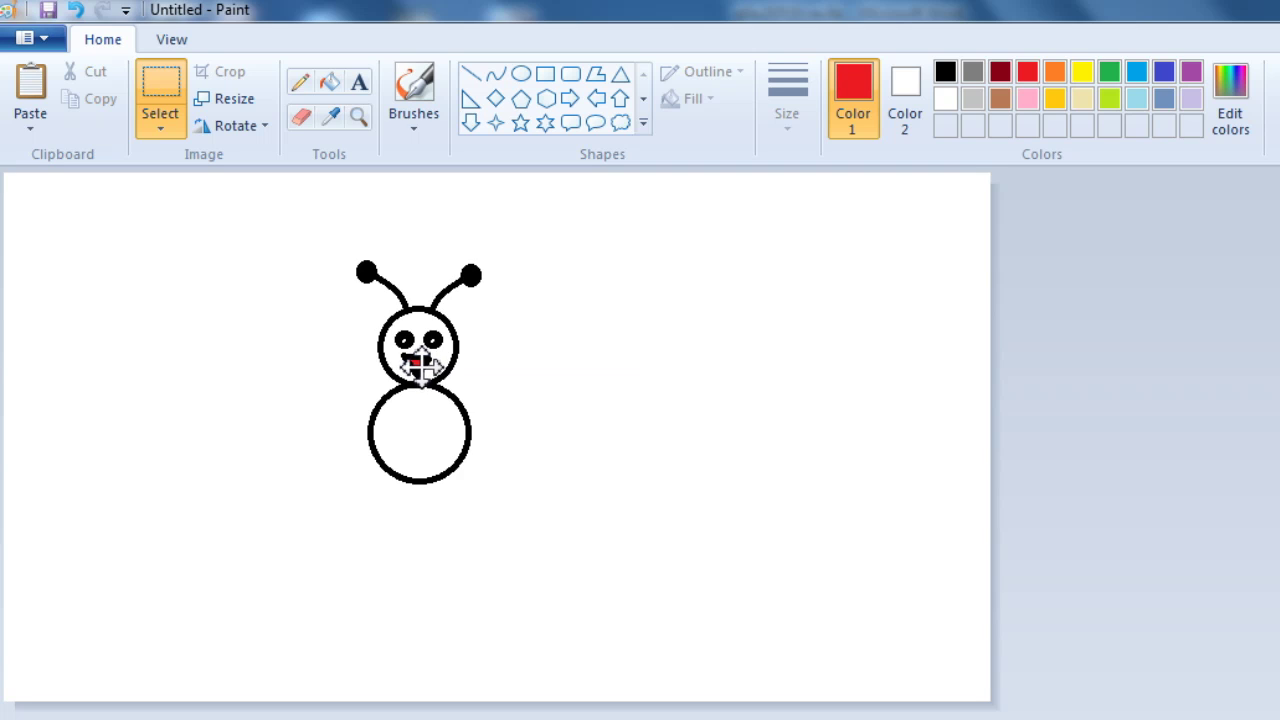
left_click(594, 376)
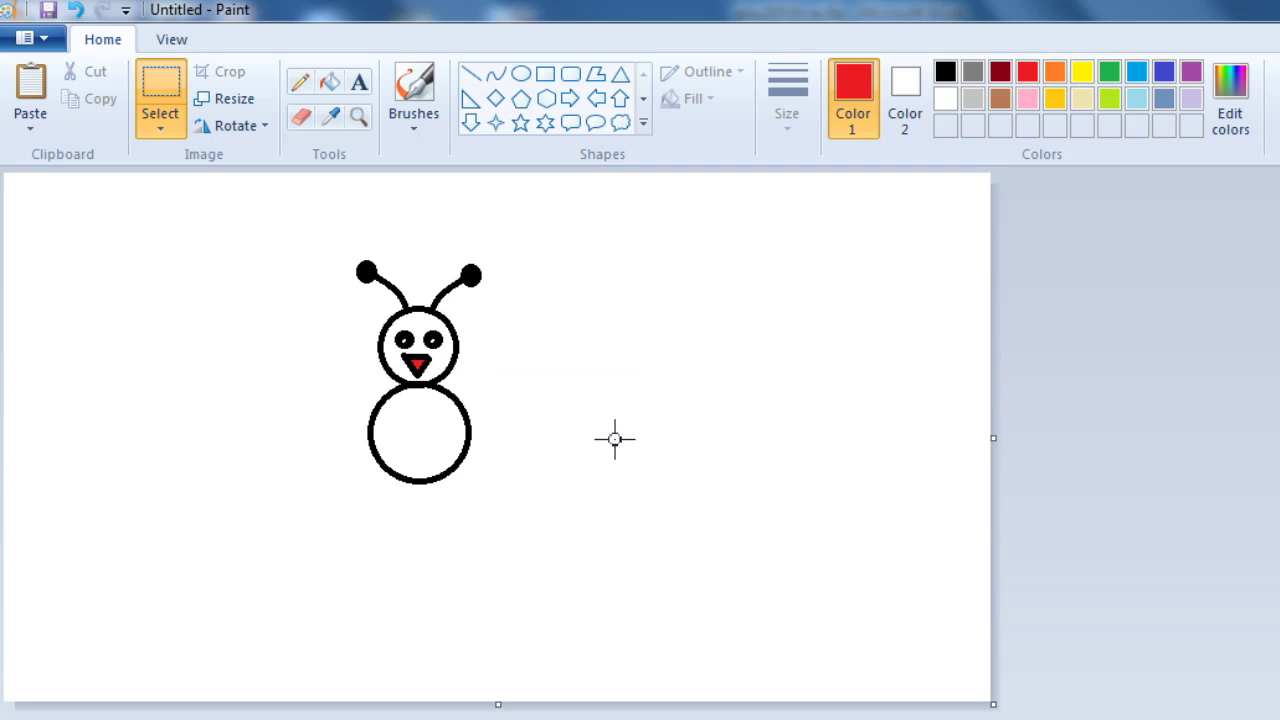
Draw two downward-curving black lines across the upper part of the body circle with the Curve tool.
left_click(495, 75)
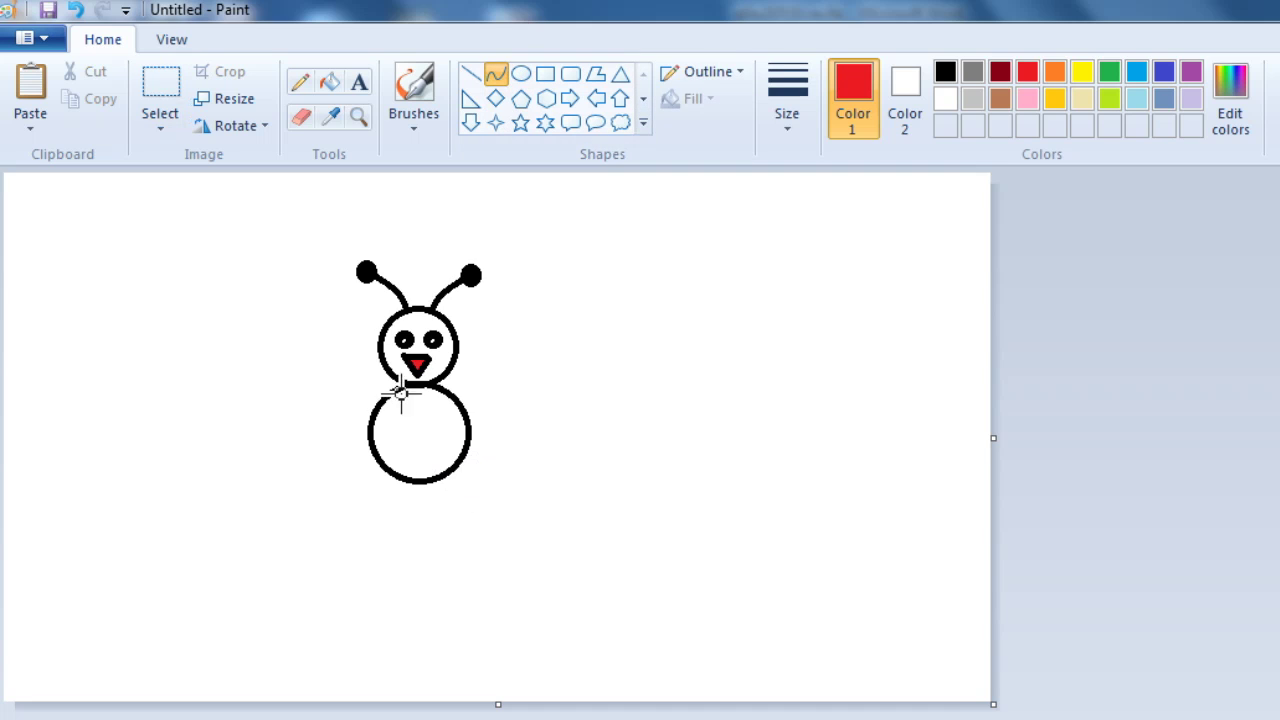
left_click_drag(390, 396, 455, 398)
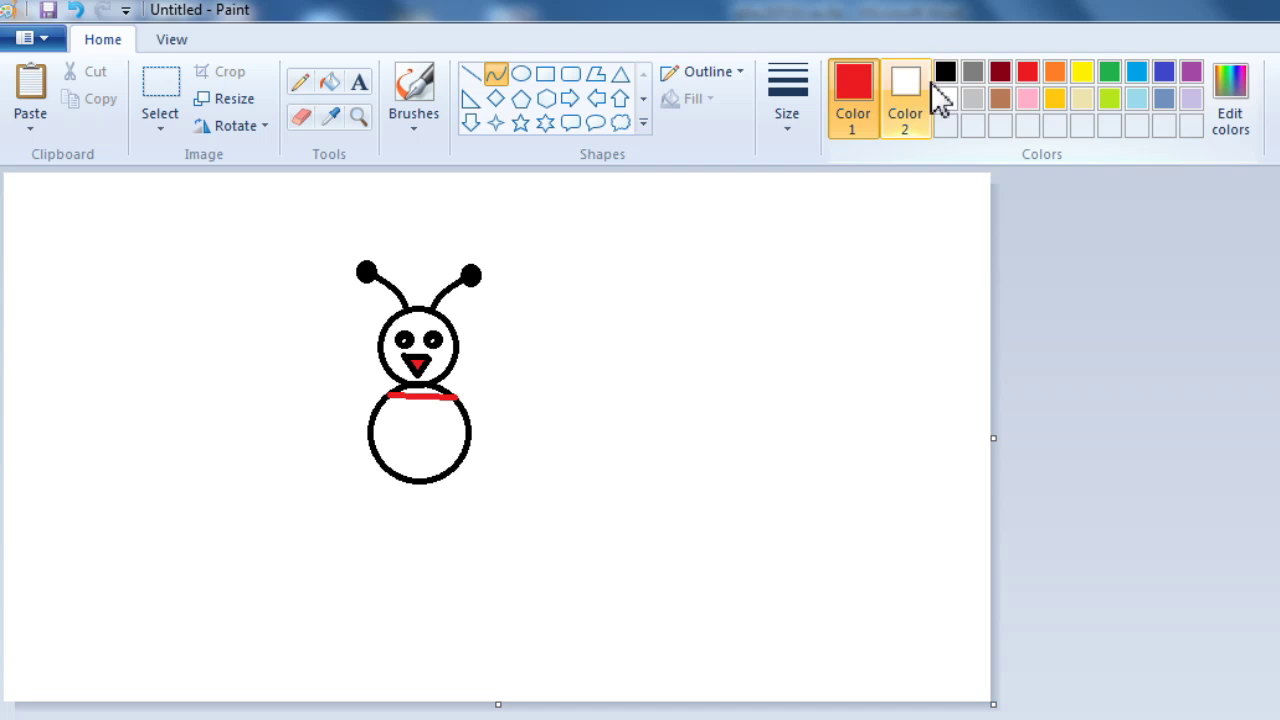
left_click(944, 74)
left_click_drag(400, 397, 429, 423)
left_click(567, 413)
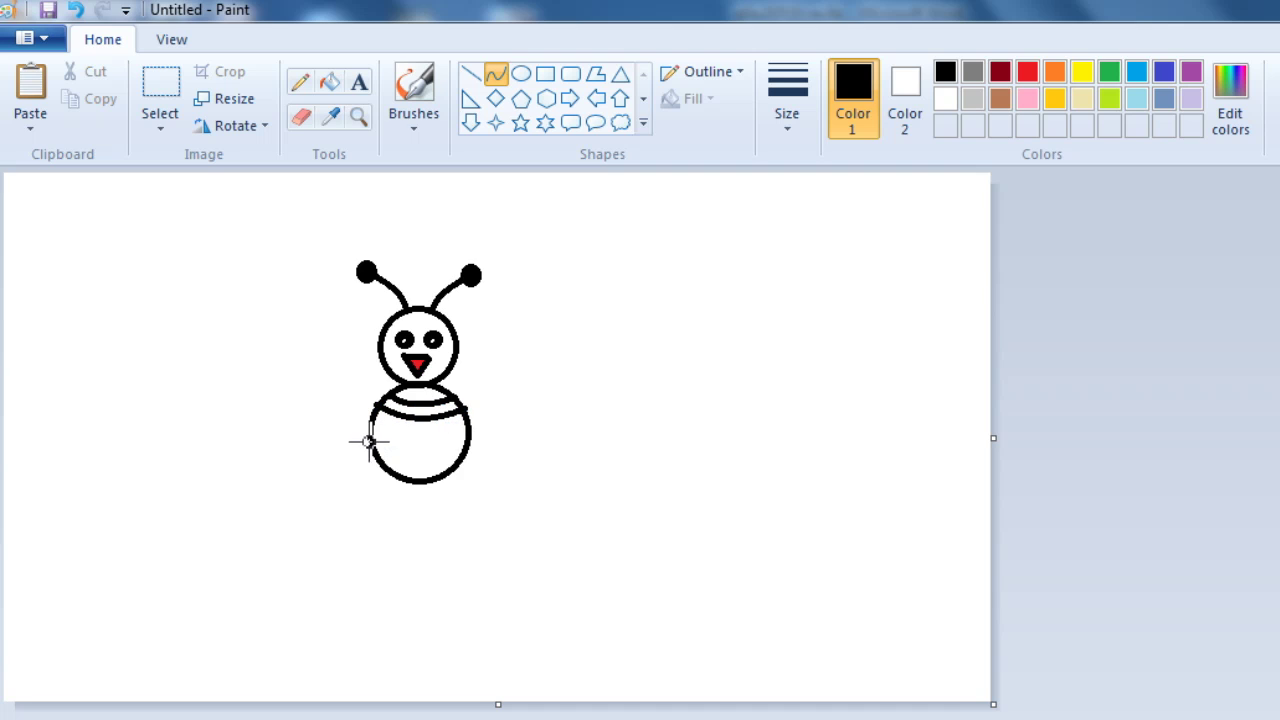
Draw three more black stripe lines across the middle and lower part of the body circle.
left_click_drag(396, 436, 467, 433)
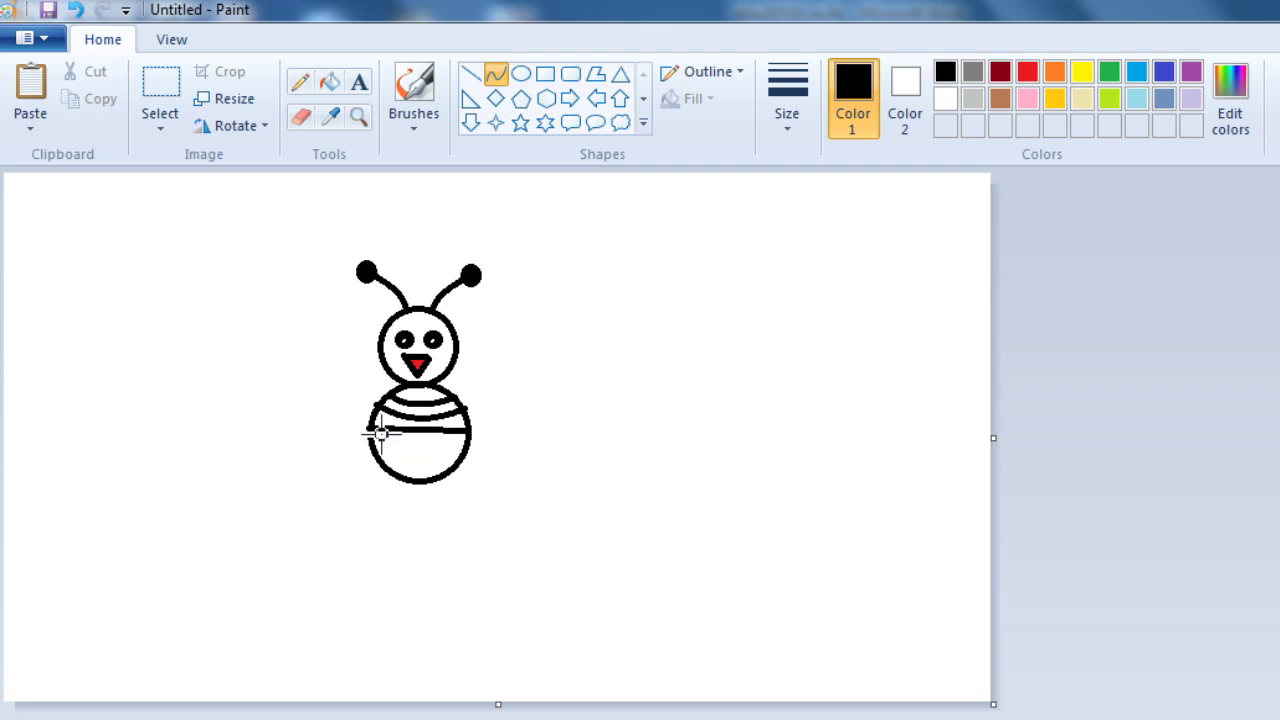
left_click_drag(386, 433, 423, 443)
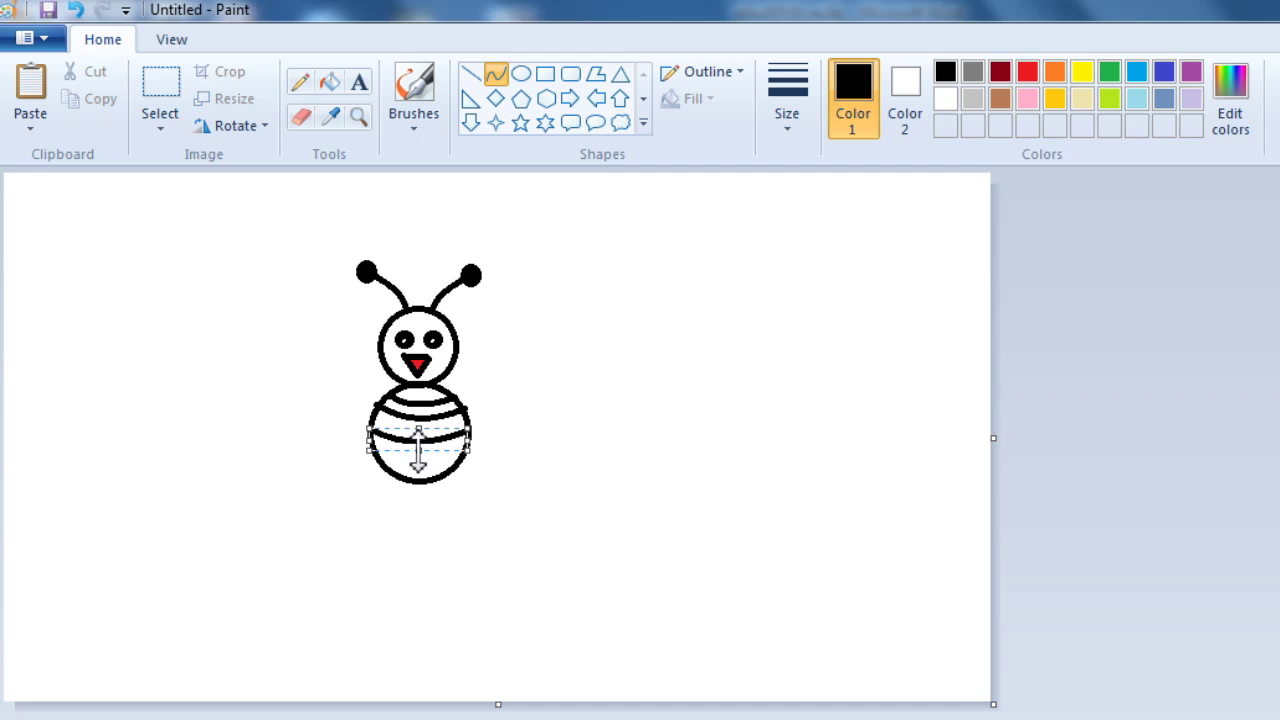
left_click_drag(369, 446, 418, 452)
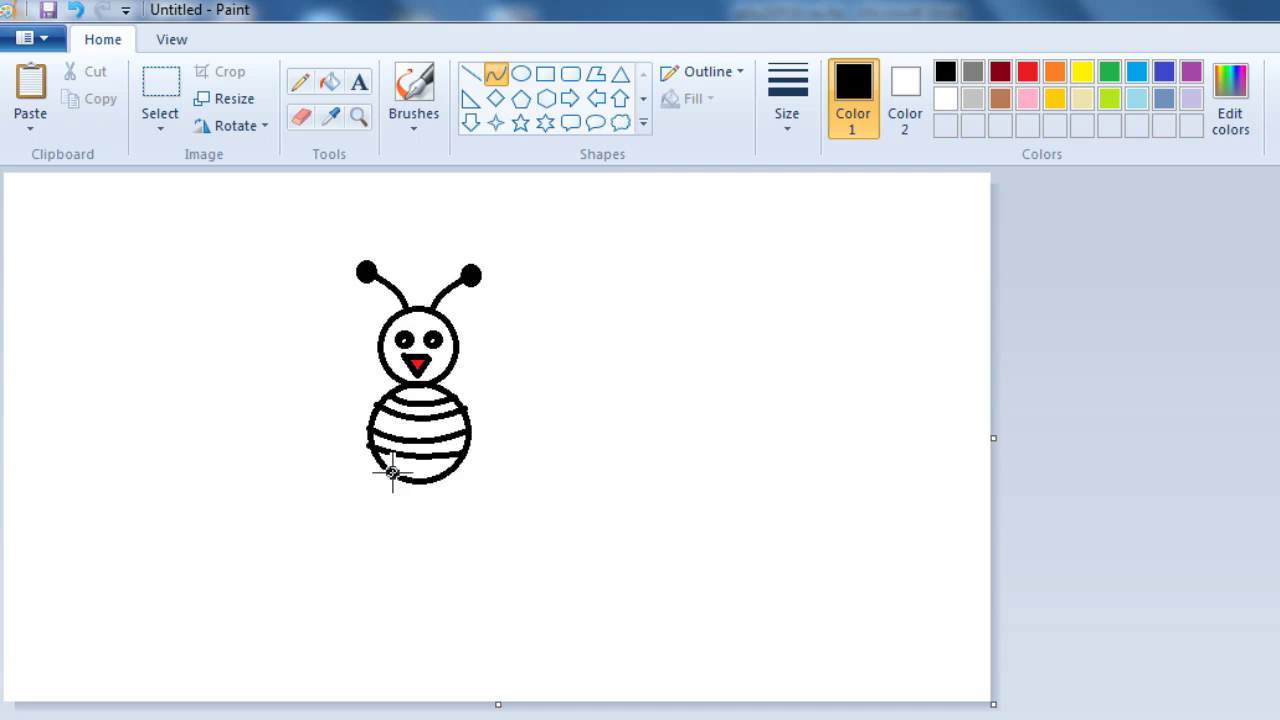
mouse_move(434, 476)
left_mouse_down()
mouse_move(446, 469)
mouse_move(417, 474)
left_mouse_up()
Draw a pointed stinger below the body from two short black lines meeting at a tip.
left_click_drag(402, 481, 412, 498)
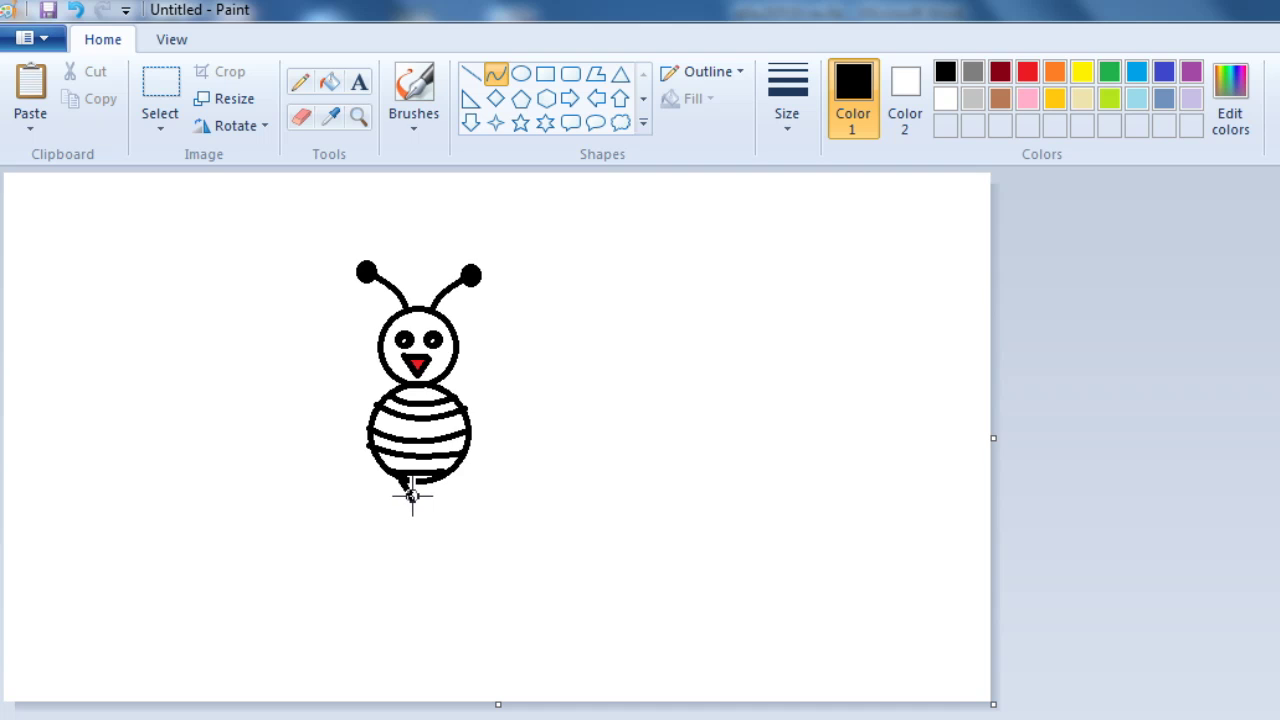
left_click_drag(412, 498, 409, 494)
left_click_drag(428, 483, 416, 497)
Fill alternate body bands and the stinger with black.
left_click(330, 84)
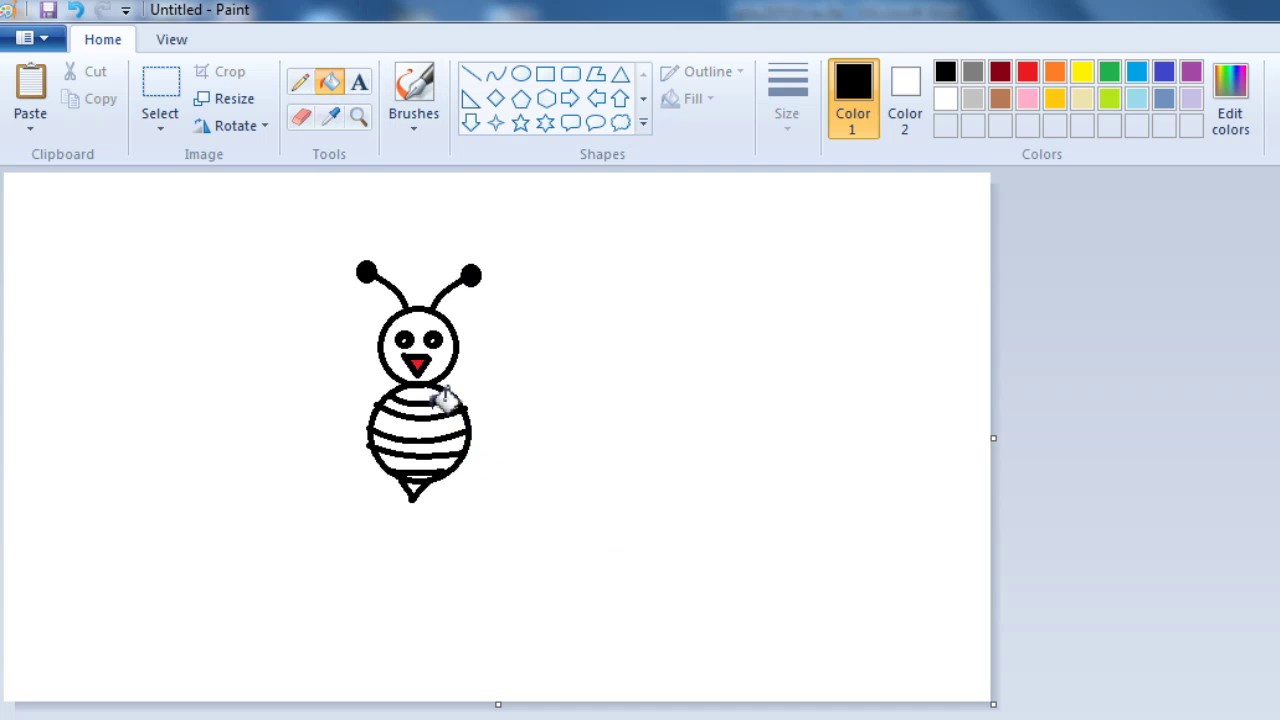
left_click(440, 440)
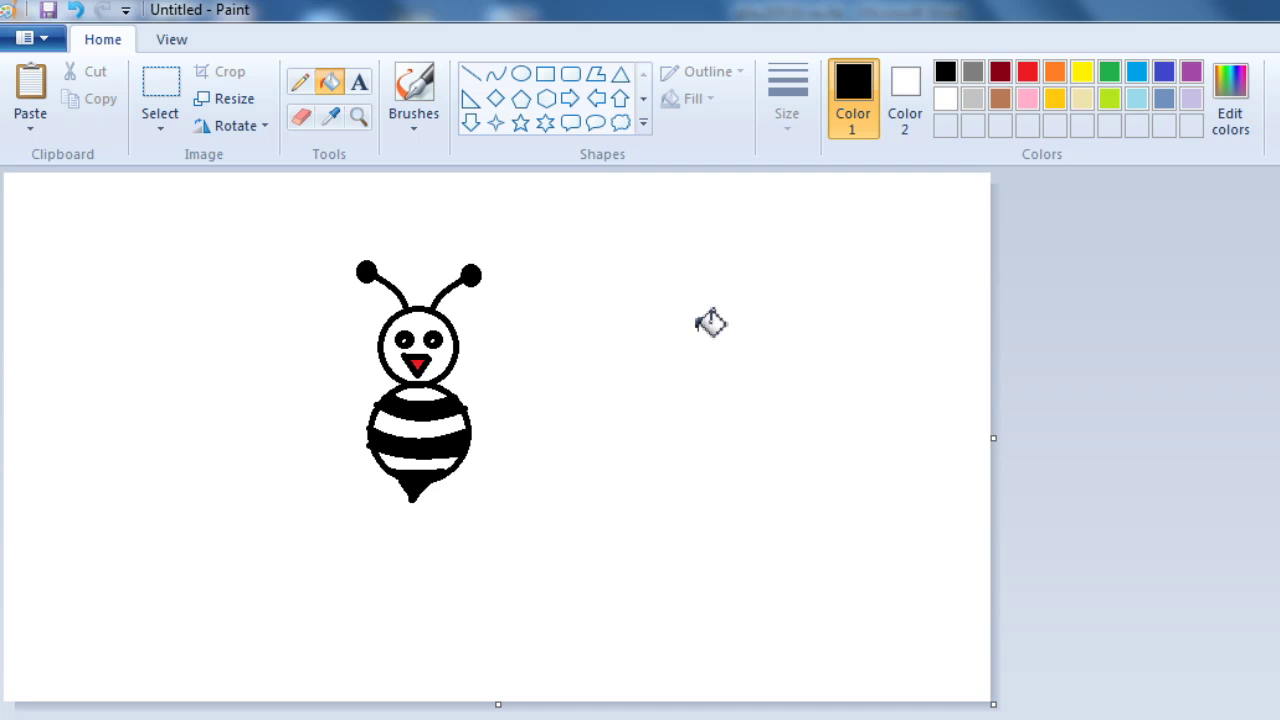
Fill the bee's head and the three white body bands with golden yellow.
left_click(1055, 98)
left_click(423, 393)
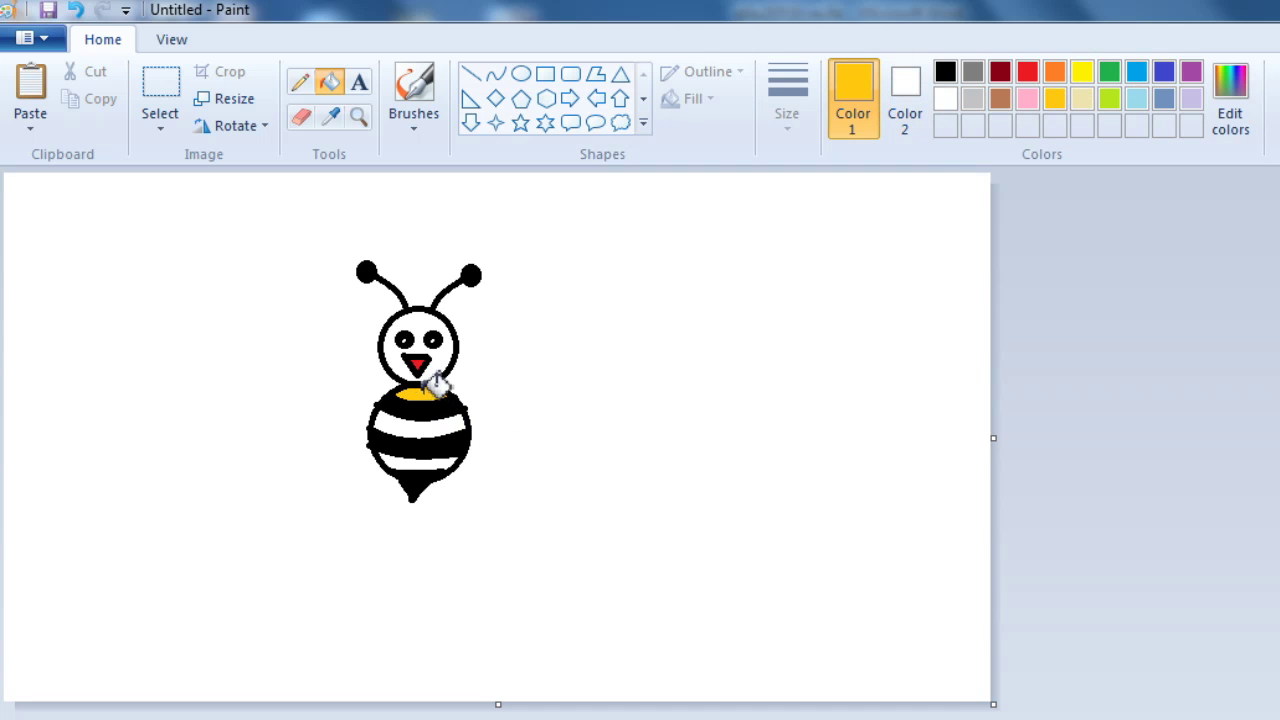
left_click(446, 322)
left_click(437, 422)
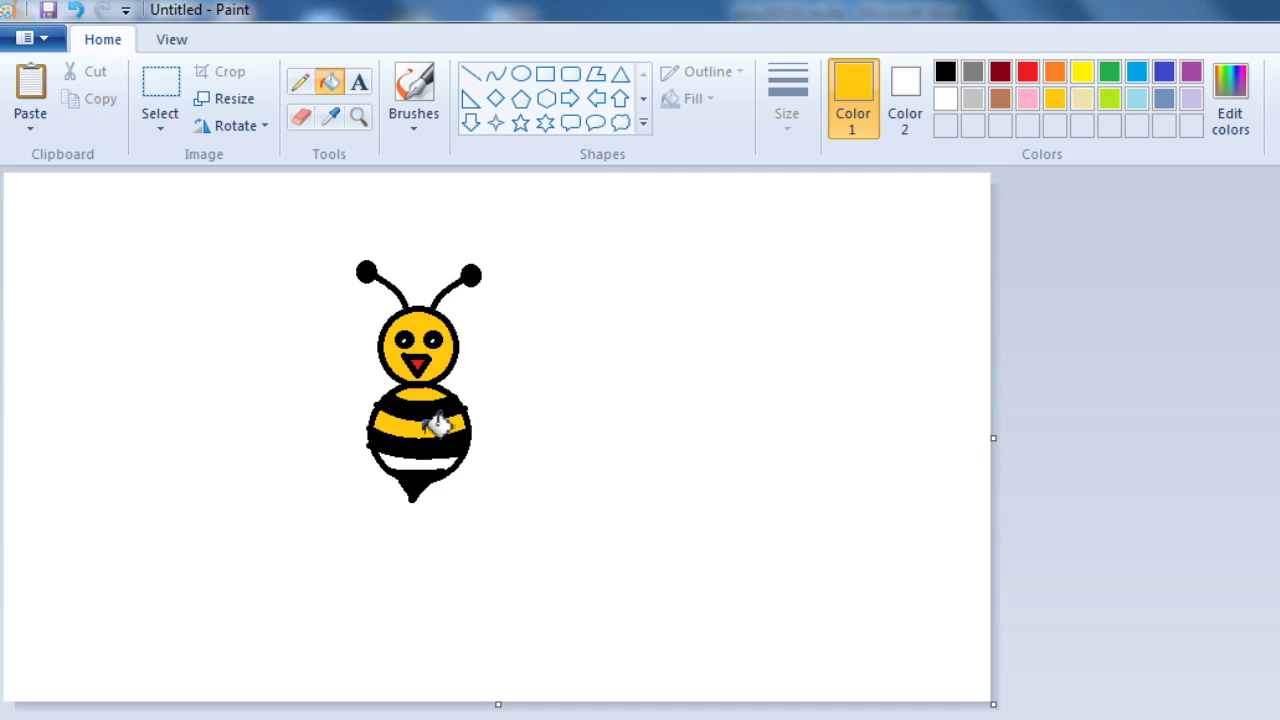
left_click(437, 456)
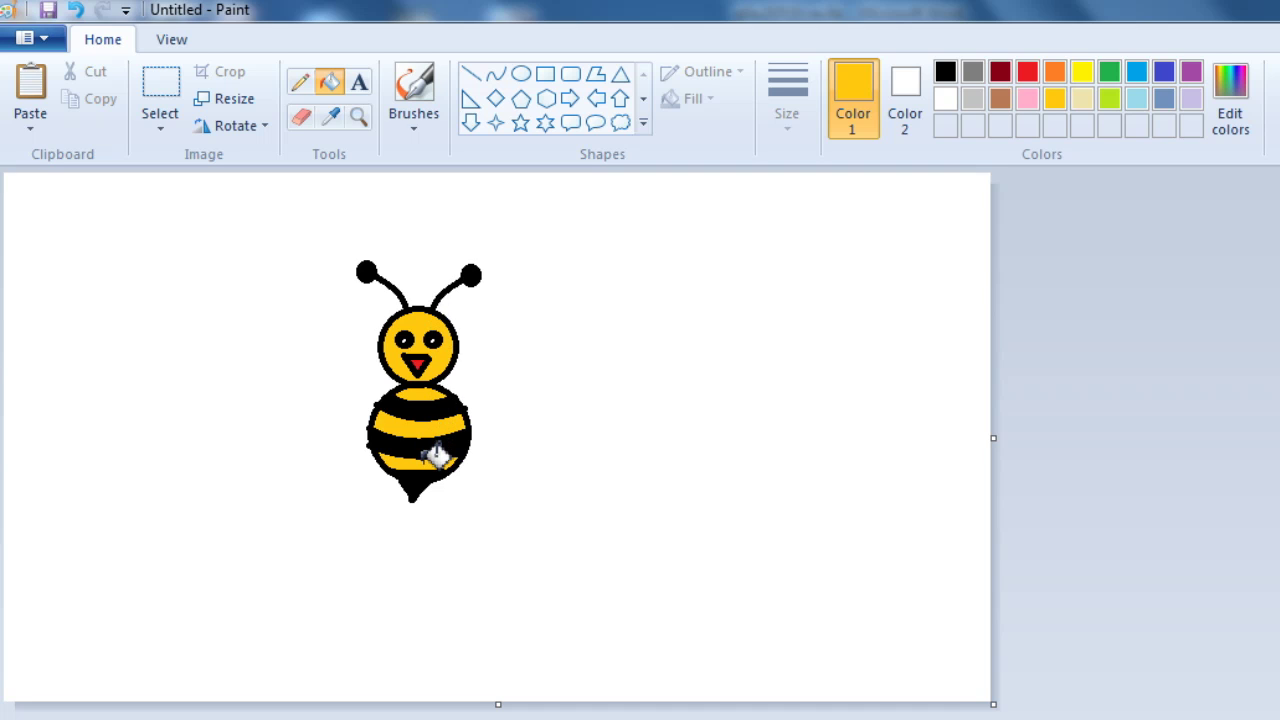
Draw a small black horizontal oval in the empty area beside the head and flatten it slightly.
left_click(521, 74)
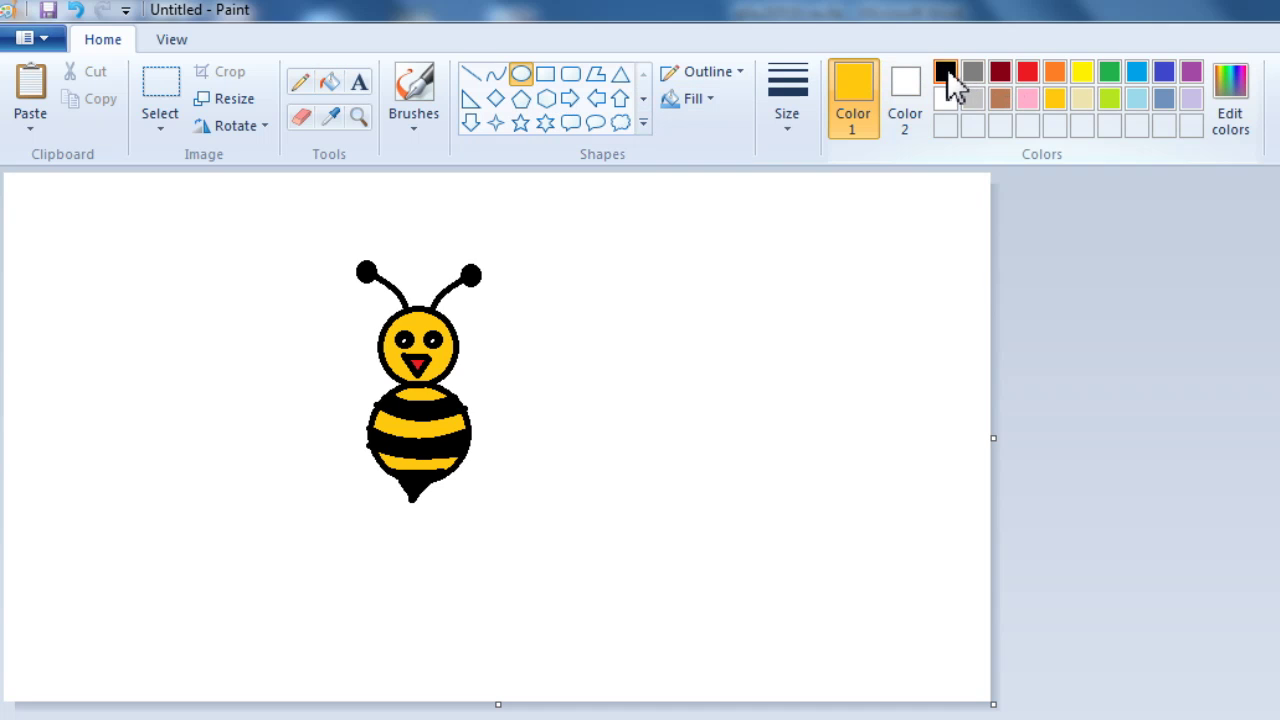
left_click(946, 74)
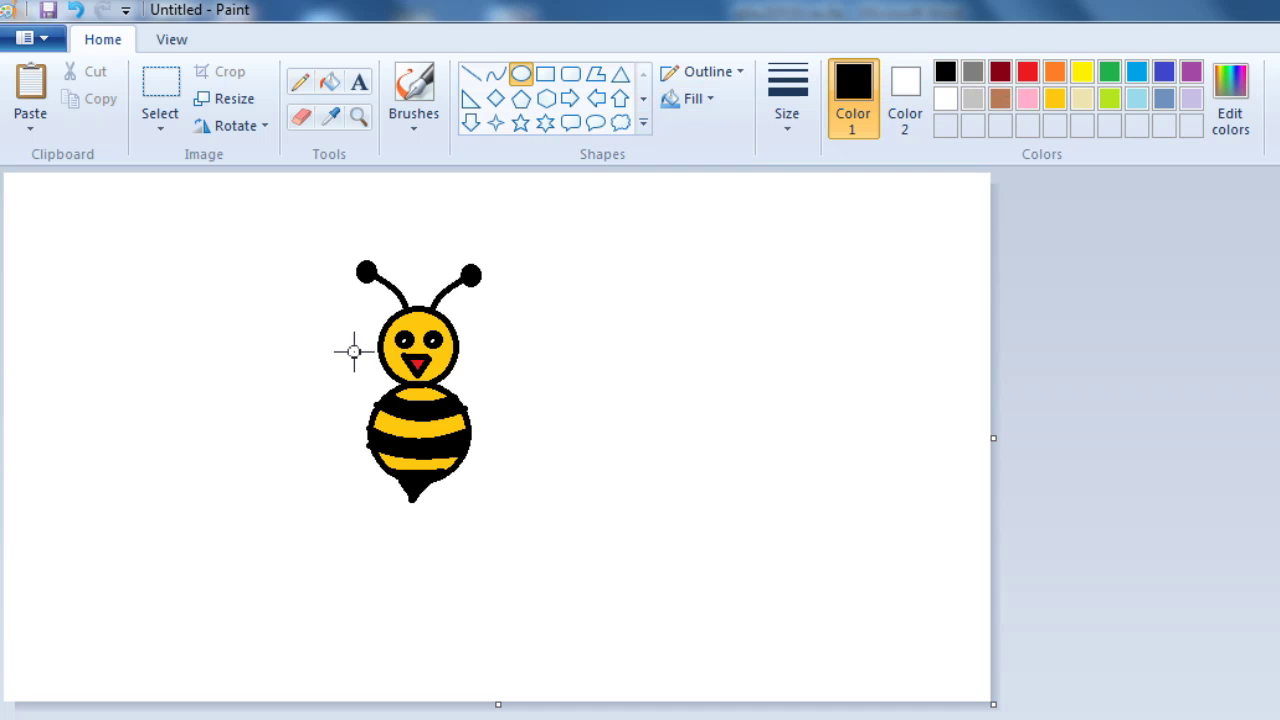
left_click_drag(551, 326, 631, 376)
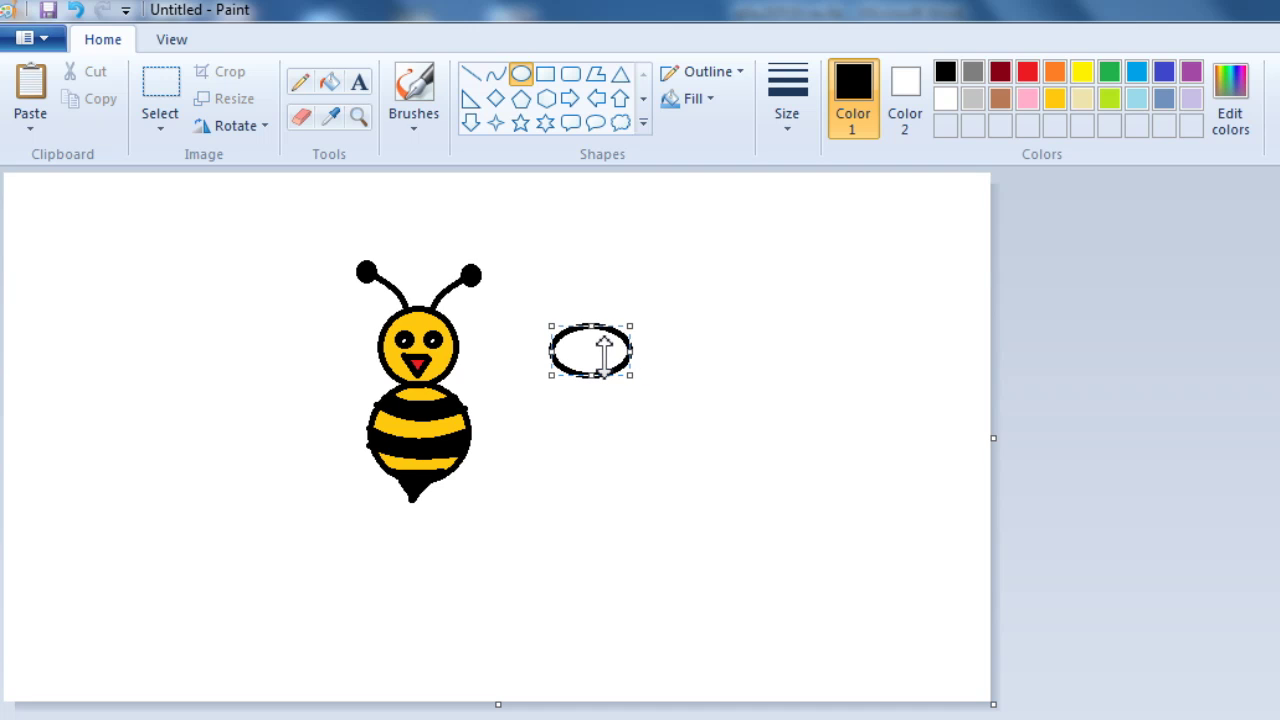
mouse_move(604, 357)
left_mouse_down()
mouse_move(606, 377)
mouse_move(591, 343)
left_mouse_up()
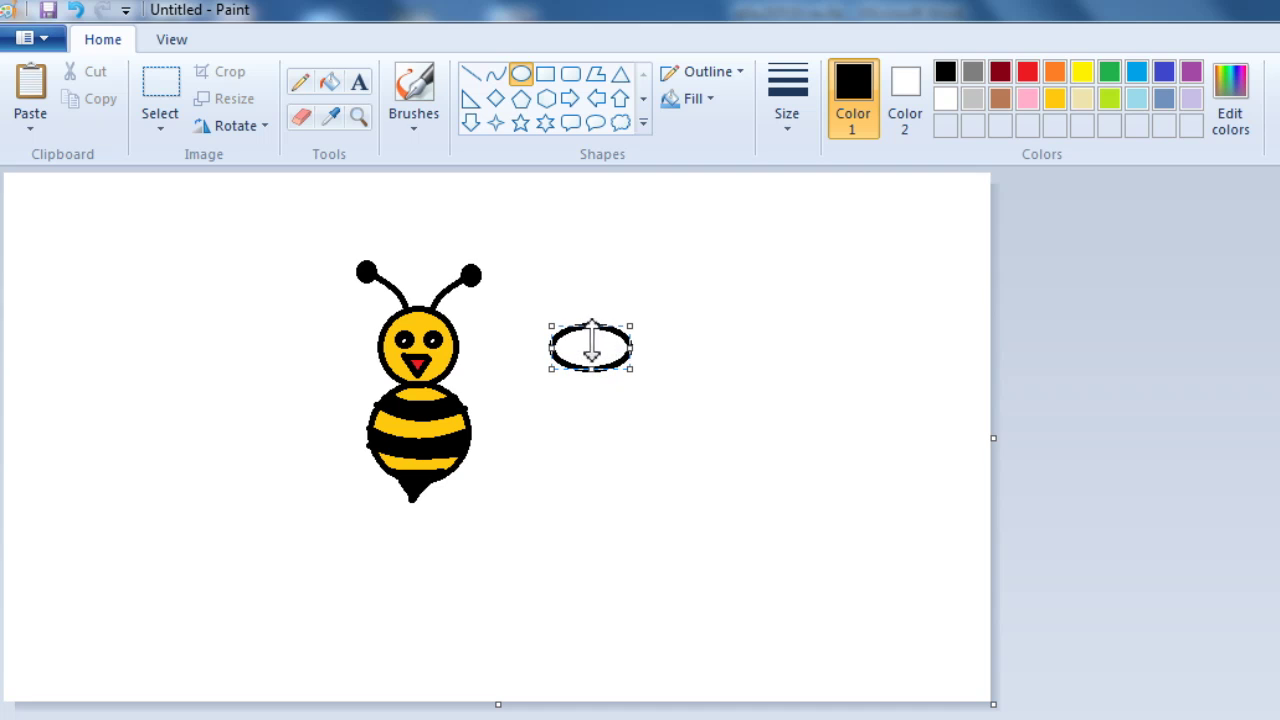
left_click(684, 375)
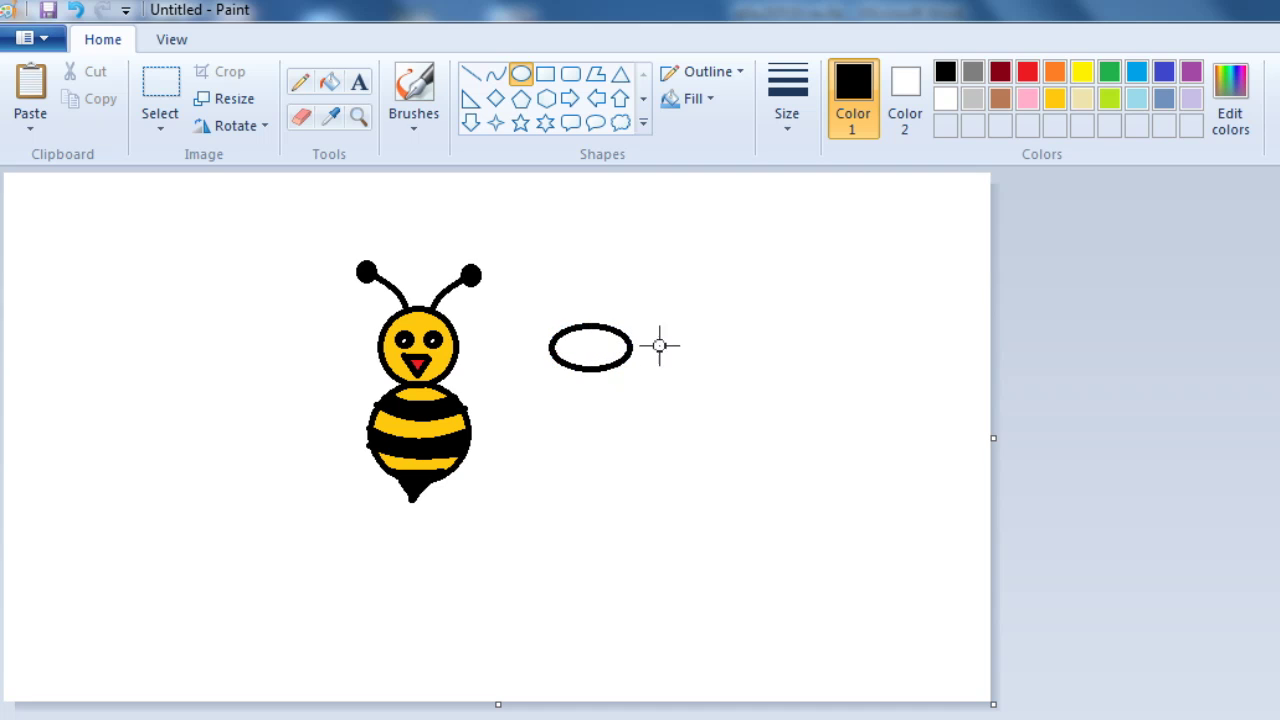
Delete the upper-left part of the small oval's outline to open it up as a wing.
left_click(168, 88)
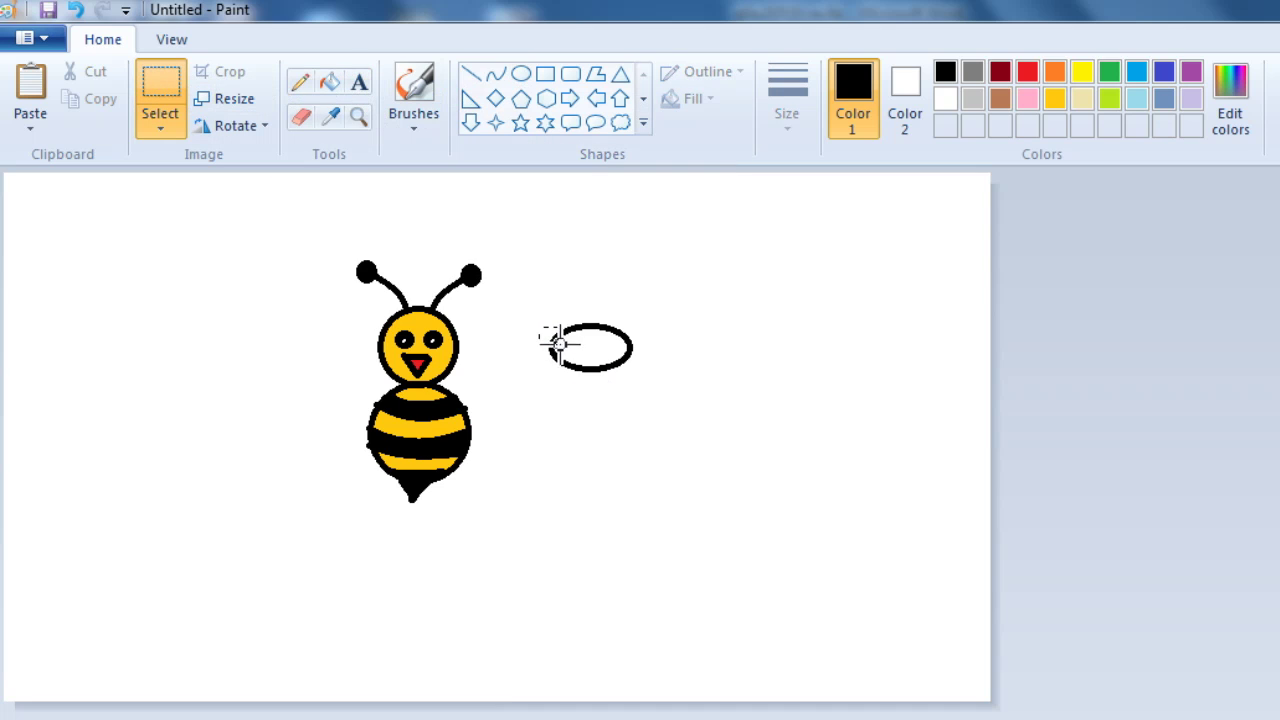
left_click_drag(584, 347, 583, 348)
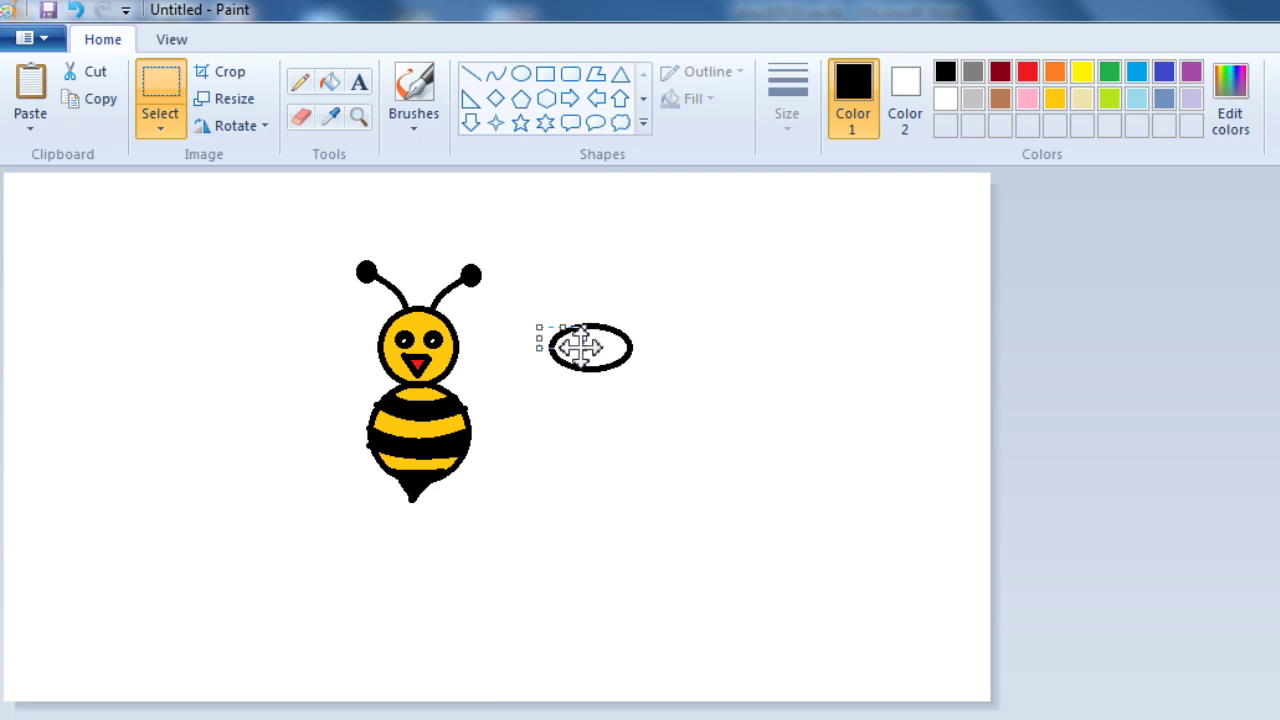
key("Delete")
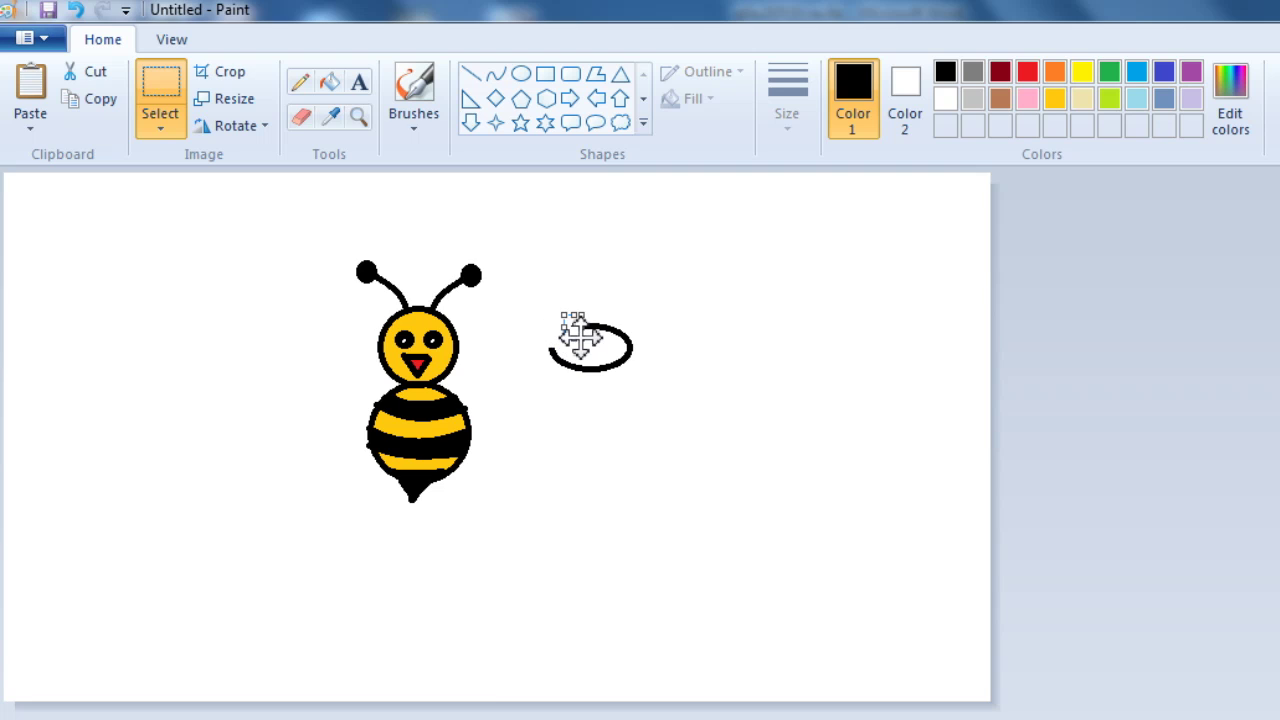
key("Delete")
Test the small wing's fit beside the head, return it to the empty area and trim its stray left end.
mouse_move(532, 310)
left_mouse_down()
mouse_move(664, 407)
mouse_move(600, 389)
mouse_move(501, 398)
left_mouse_up()
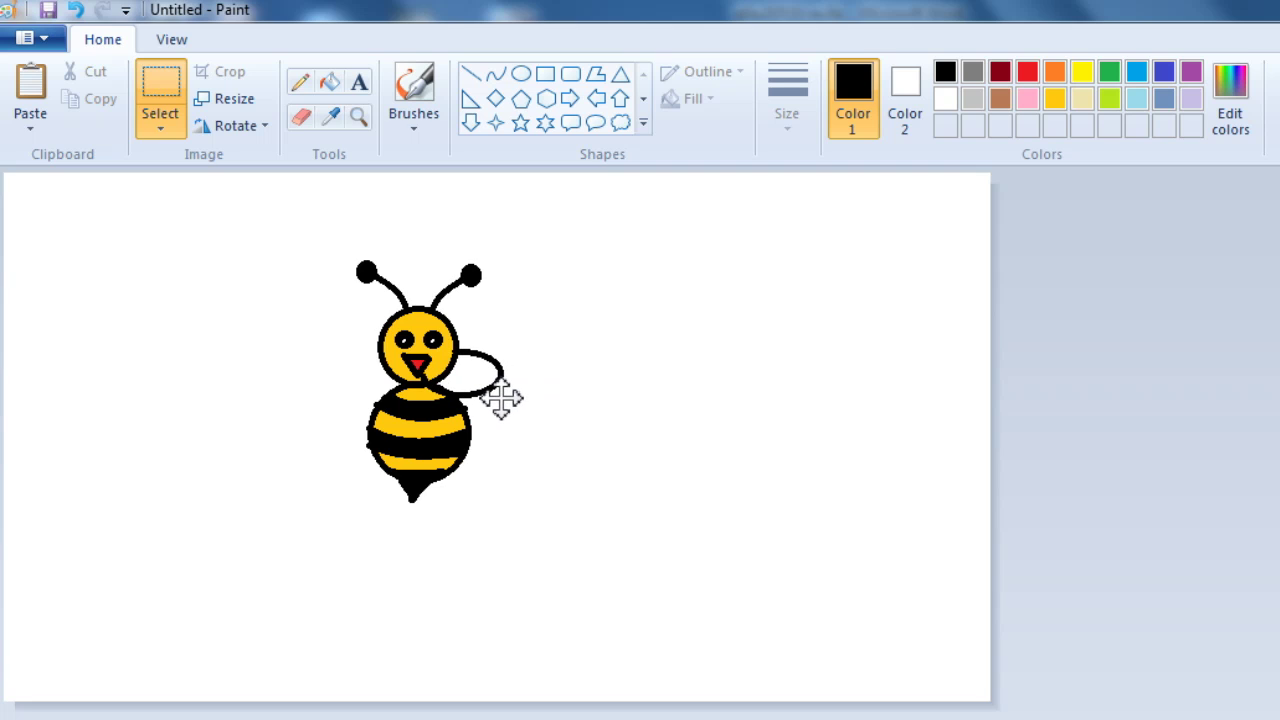
left_click_drag(501, 398, 735, 383)
left_click(623, 361)
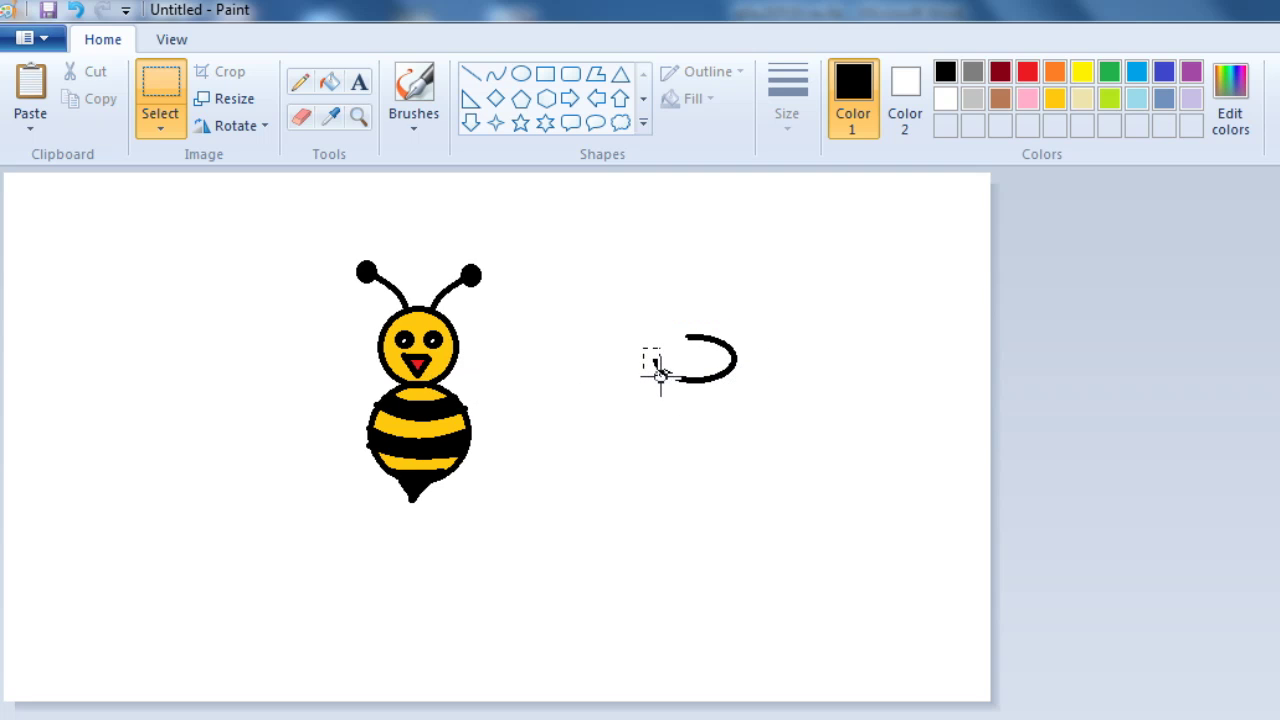
left_click_drag(665, 380, 667, 382)
key("Delete")
Duplicate the small wing outline and flip the copy horizontally.
left_click_drag(641, 311, 656, 331)
left_click_drag(740, 412, 755, 411)
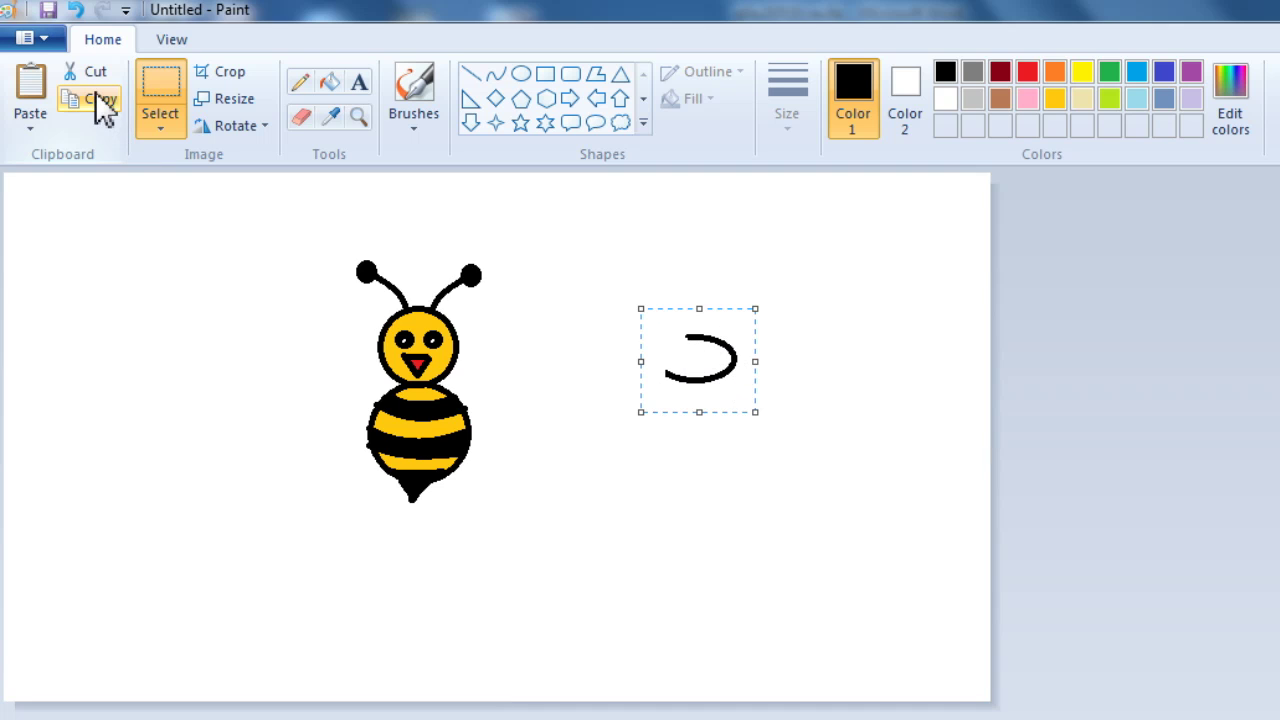
left_click(28, 90)
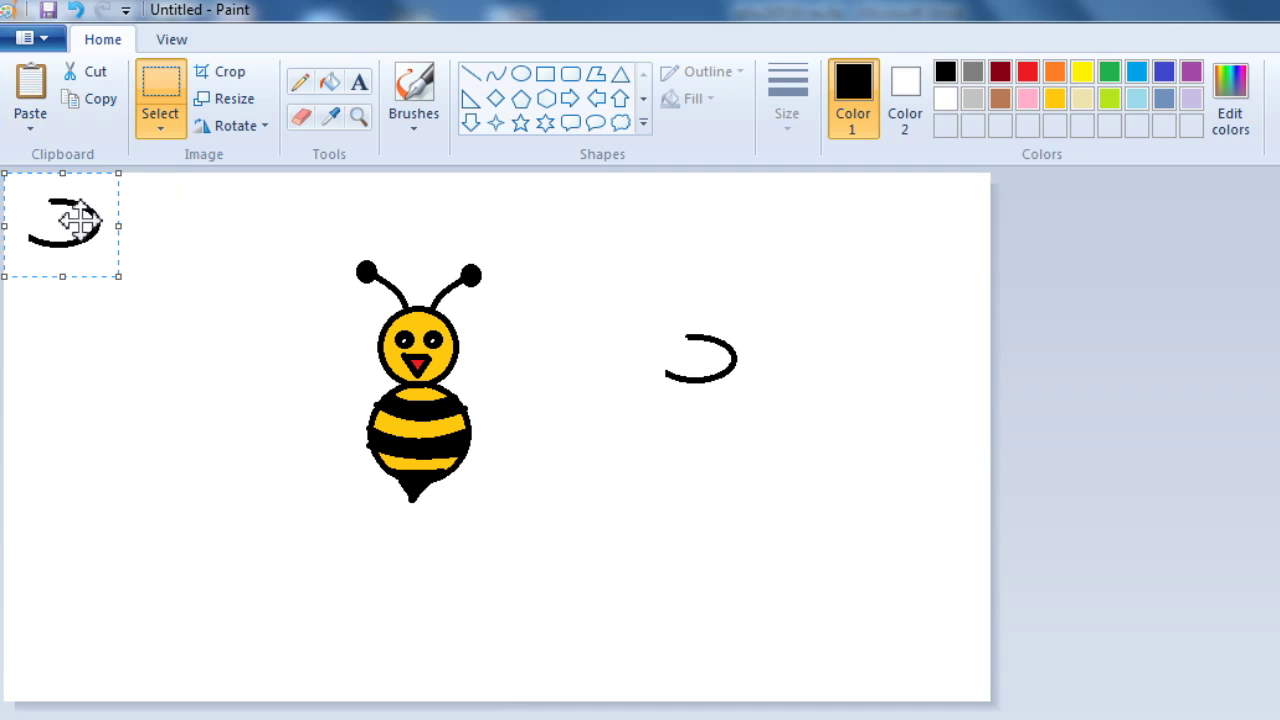
left_click_drag(63, 220, 140, 297)
left_click(236, 125)
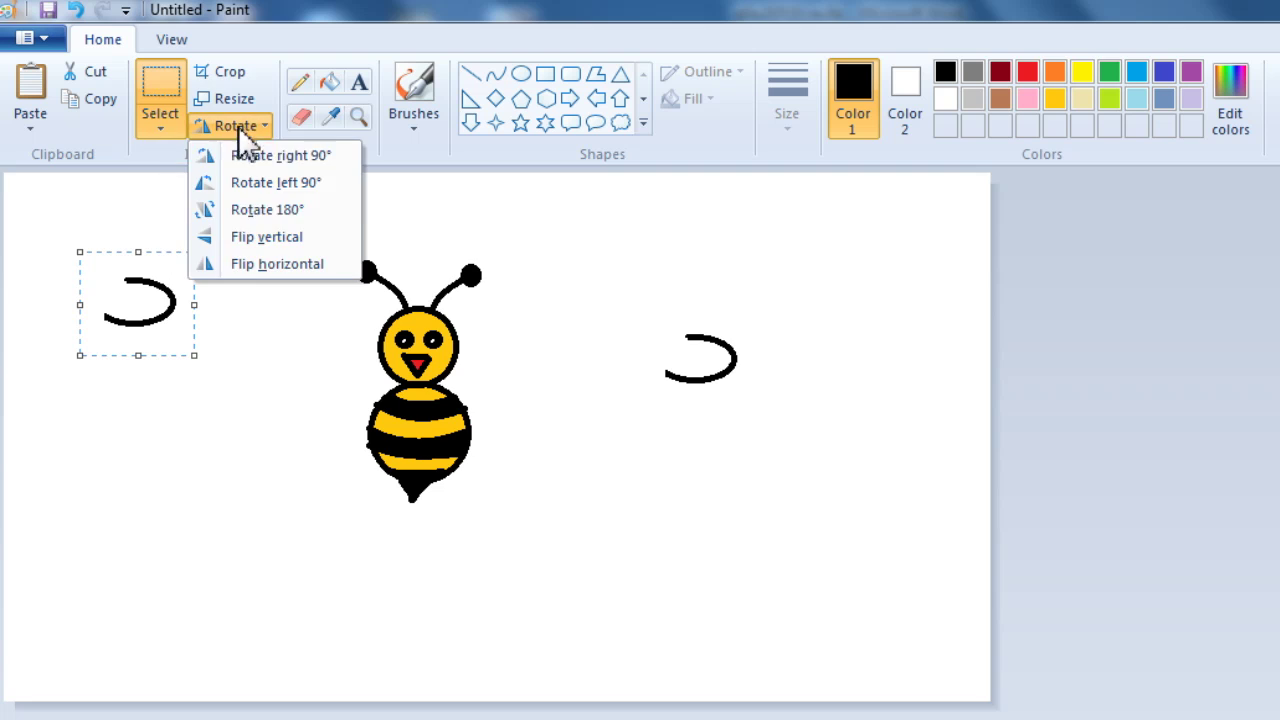
left_click(240, 264)
Attach the flipped wing to the left side of the bee's head and the original wing to the right side.
left_click_drag(138, 315, 370, 385)
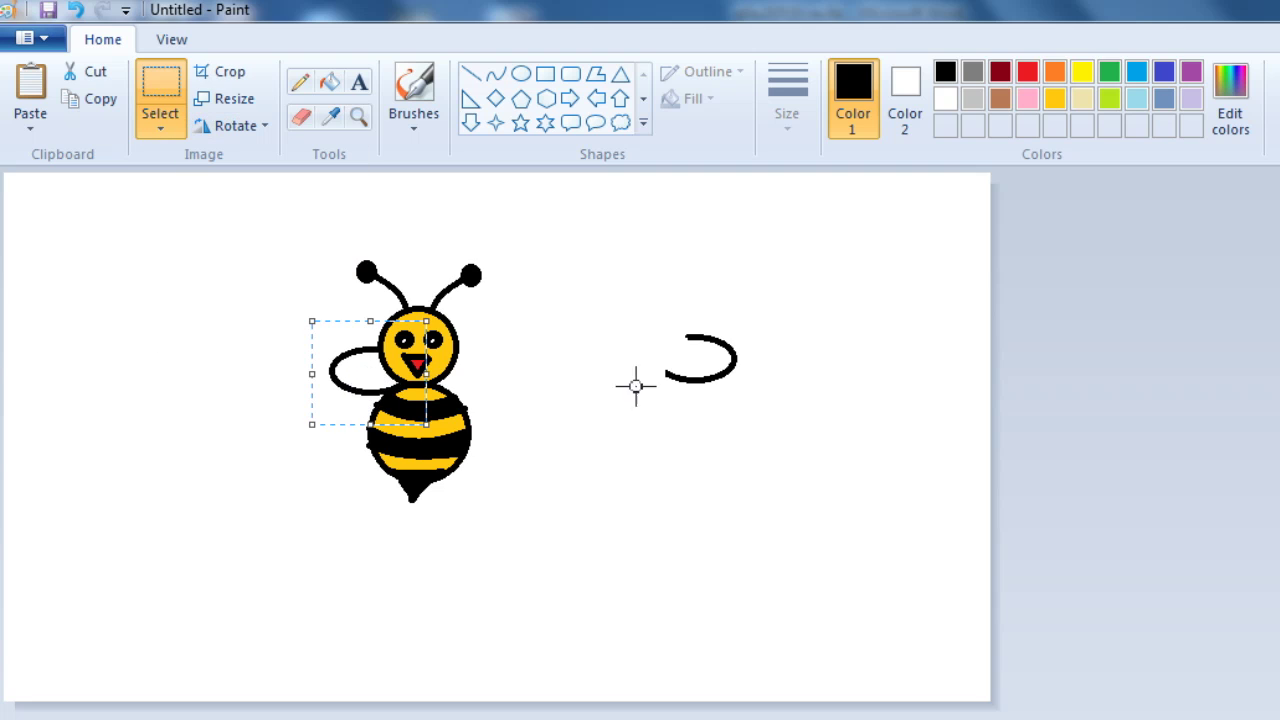
mouse_move(623, 307)
left_mouse_down()
mouse_move(755, 400)
mouse_move(495, 381)
left_mouse_up()
left_click(694, 428)
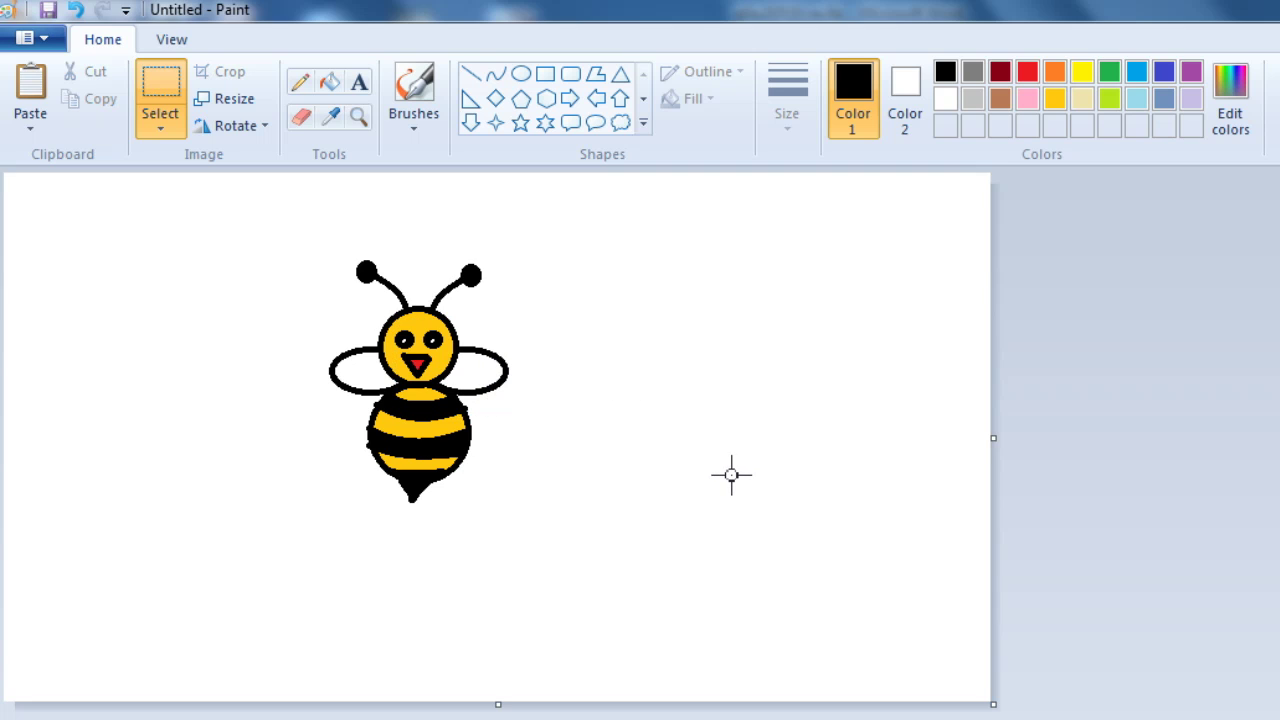
Draw a larger black oval for the lower wing, check it against the body and set it in the empty area.
left_click(528, 75)
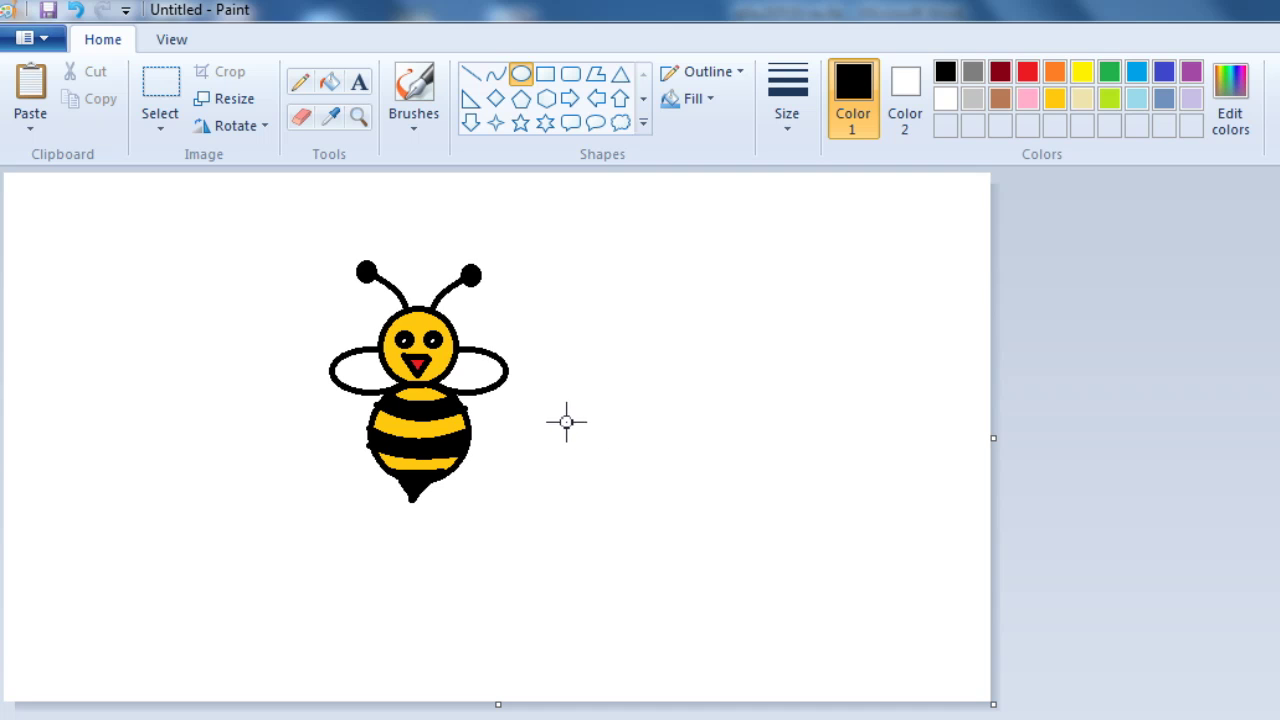
left_click_drag(561, 400, 700, 489)
left_click_drag(651, 454, 492, 437)
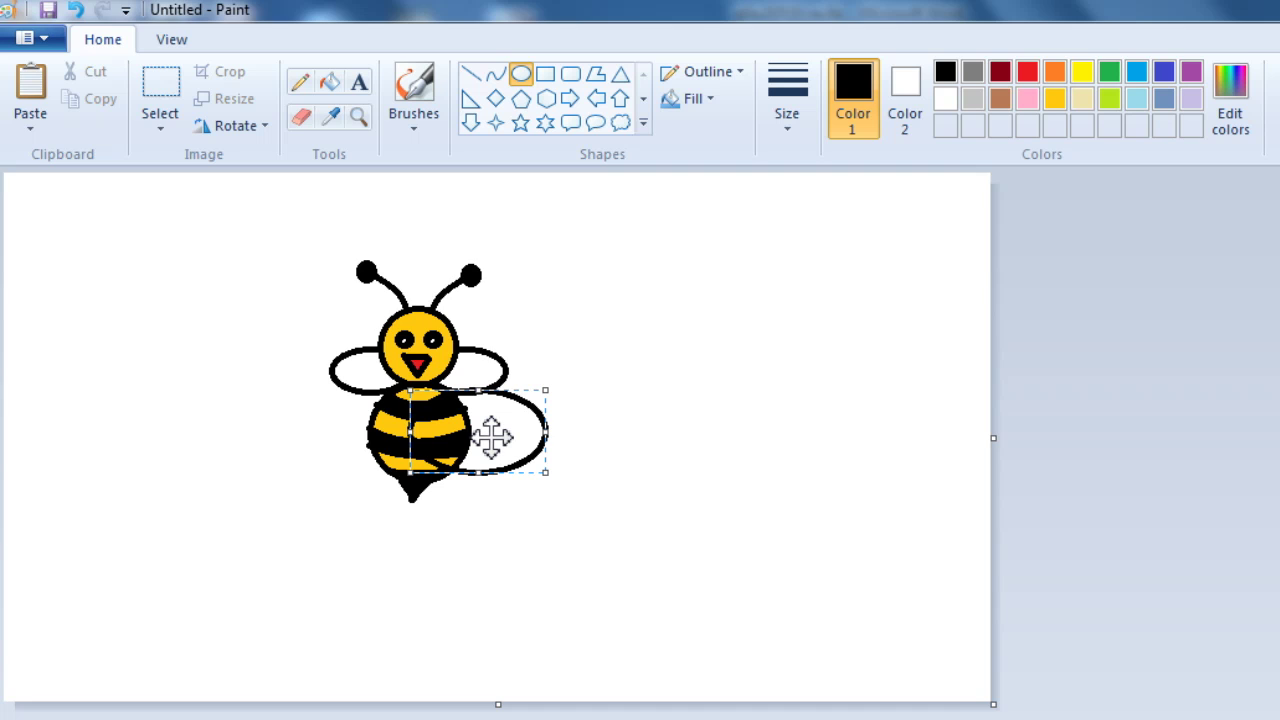
left_click_drag(492, 437, 634, 431)
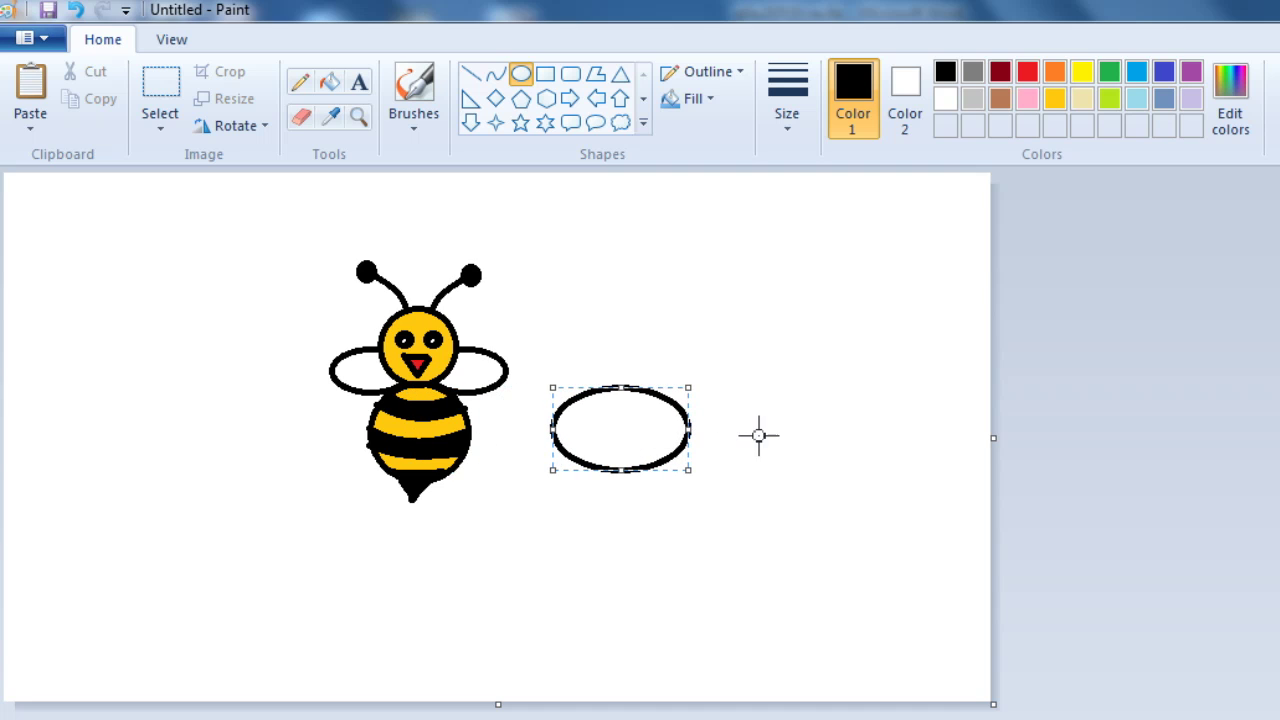
Delete the left half of the large oval to leave an open wing outline.
left_click(165, 86)
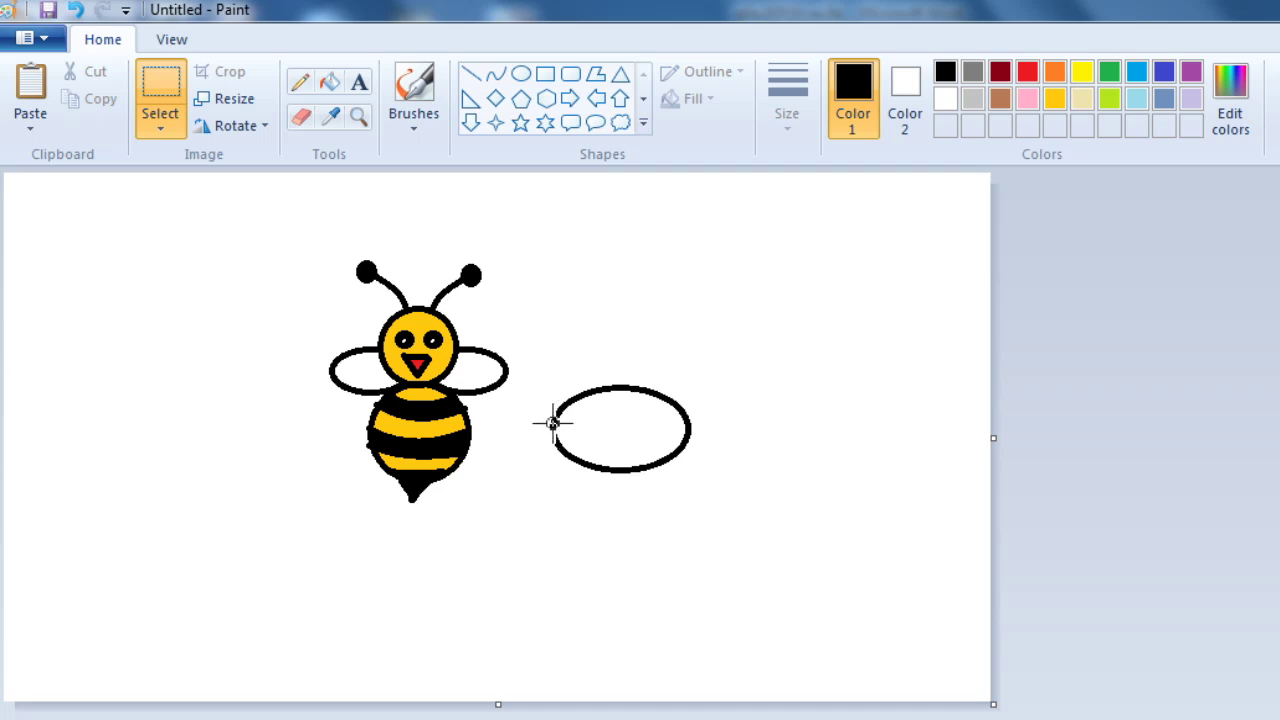
left_click_drag(551, 381, 609, 511)
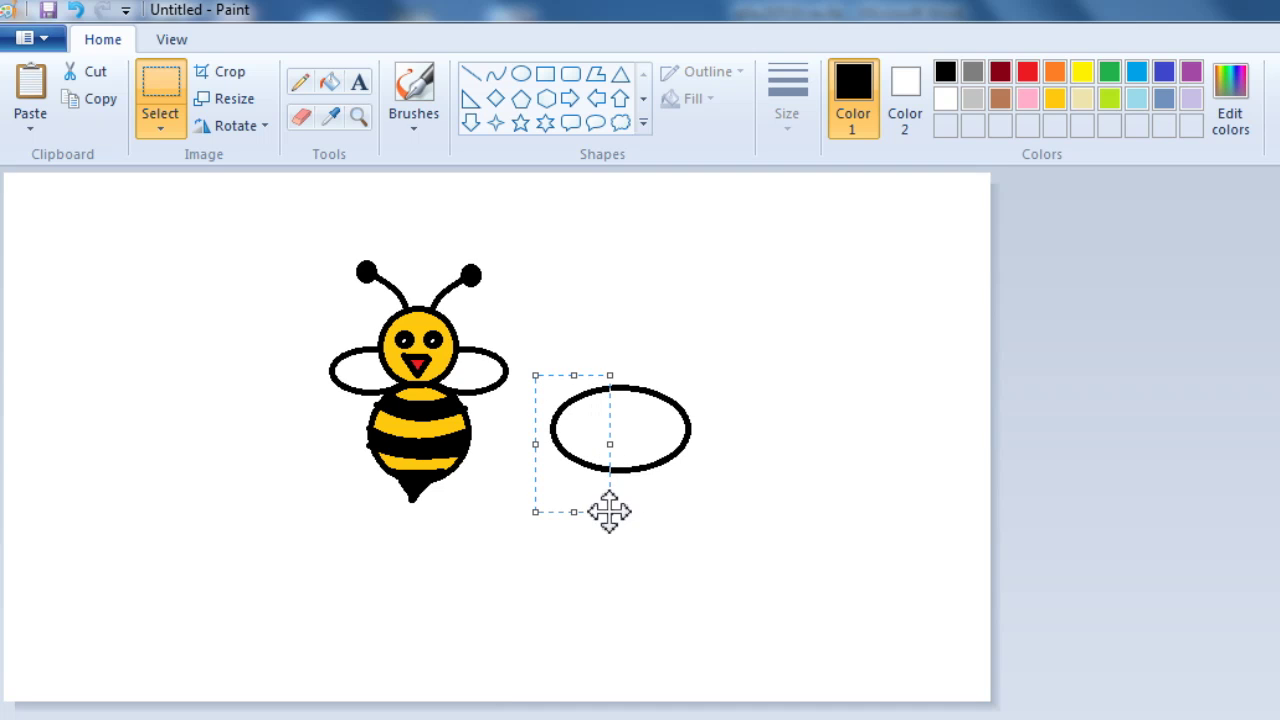
key("Delete")
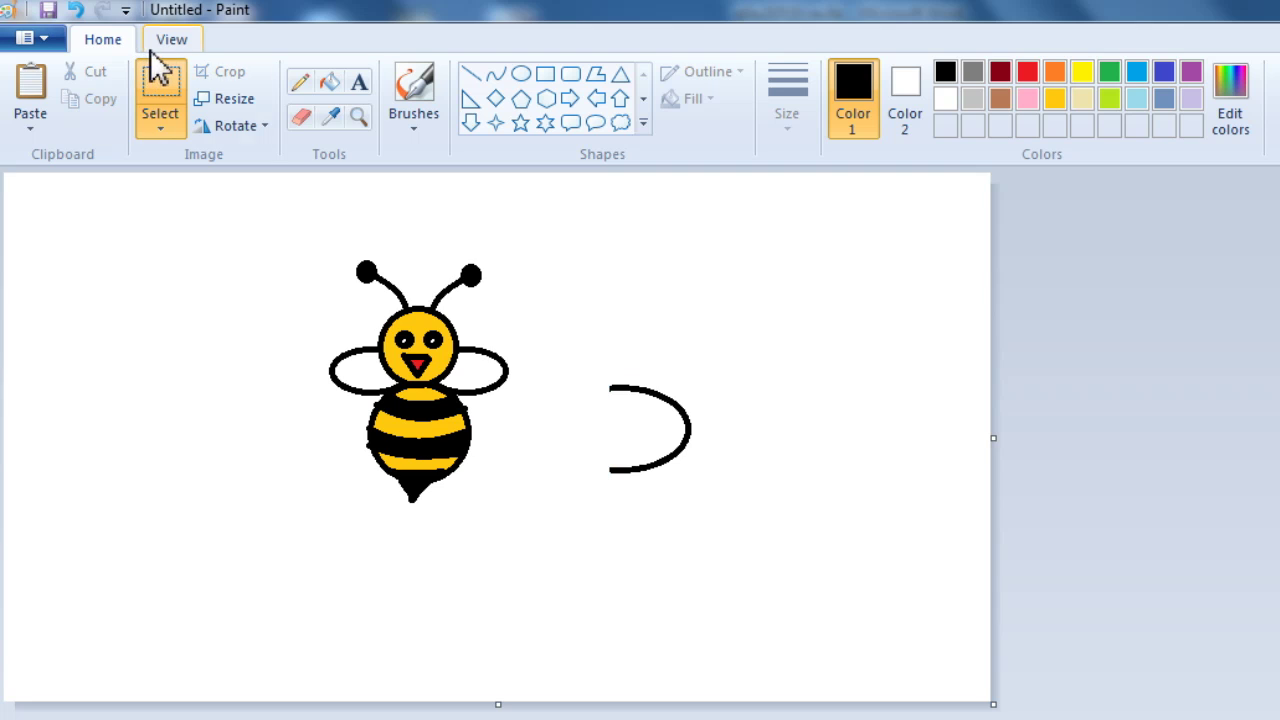
Fit the large wing against the body, stretching it wider and shortening it slightly, and copy it once moved clear of the bee.
left_click_drag(677, 470, 512, 477)
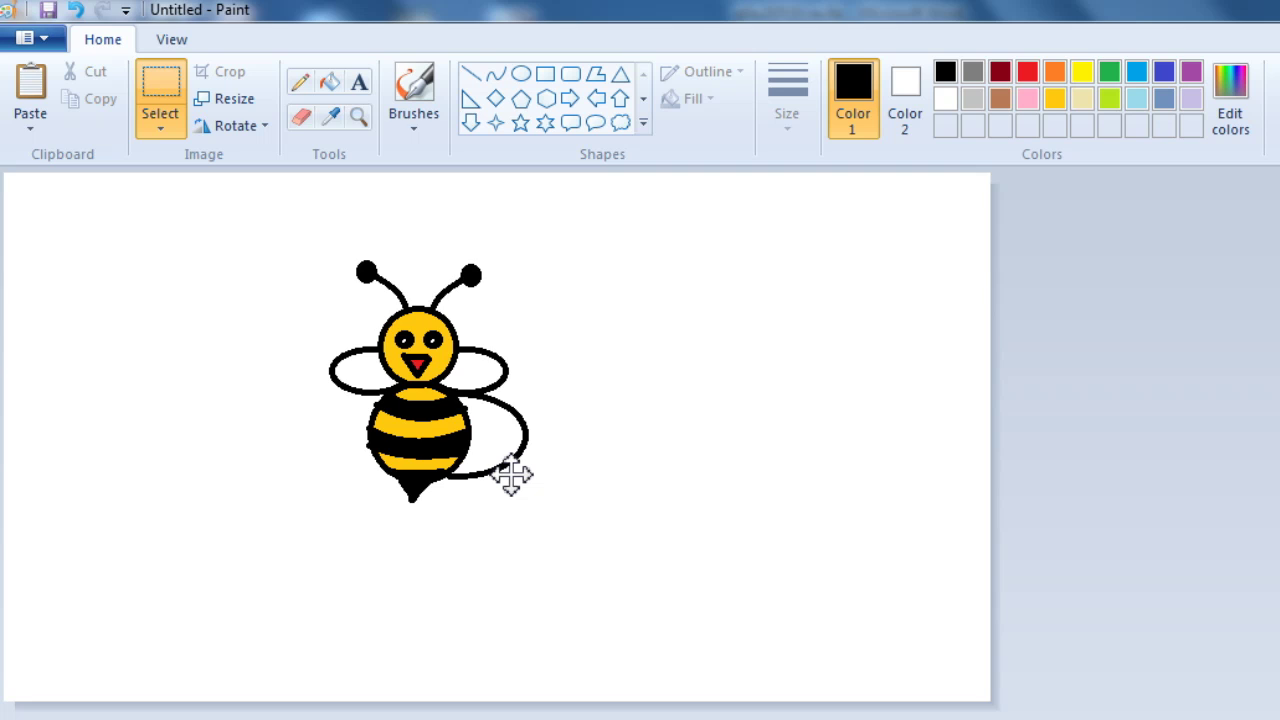
key("ctrl+z")
left_click_drag(676, 446, 552, 450)
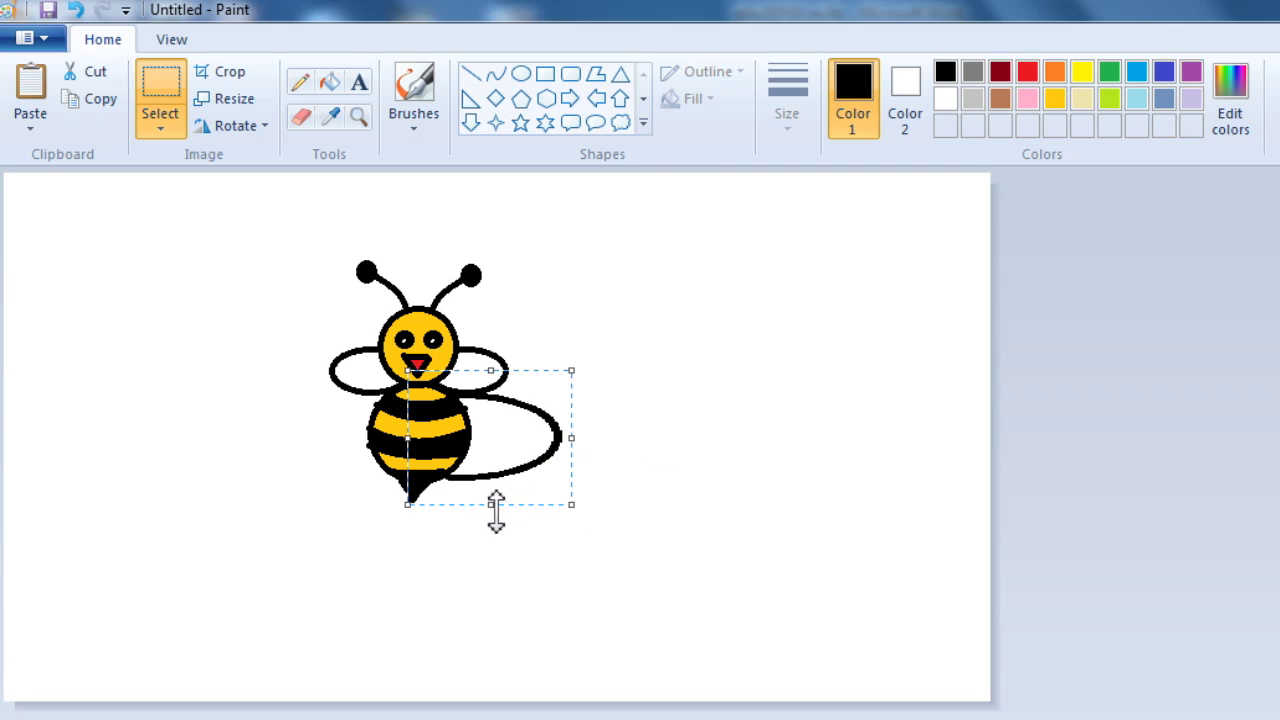
left_click_drag(492, 512, 492, 498)
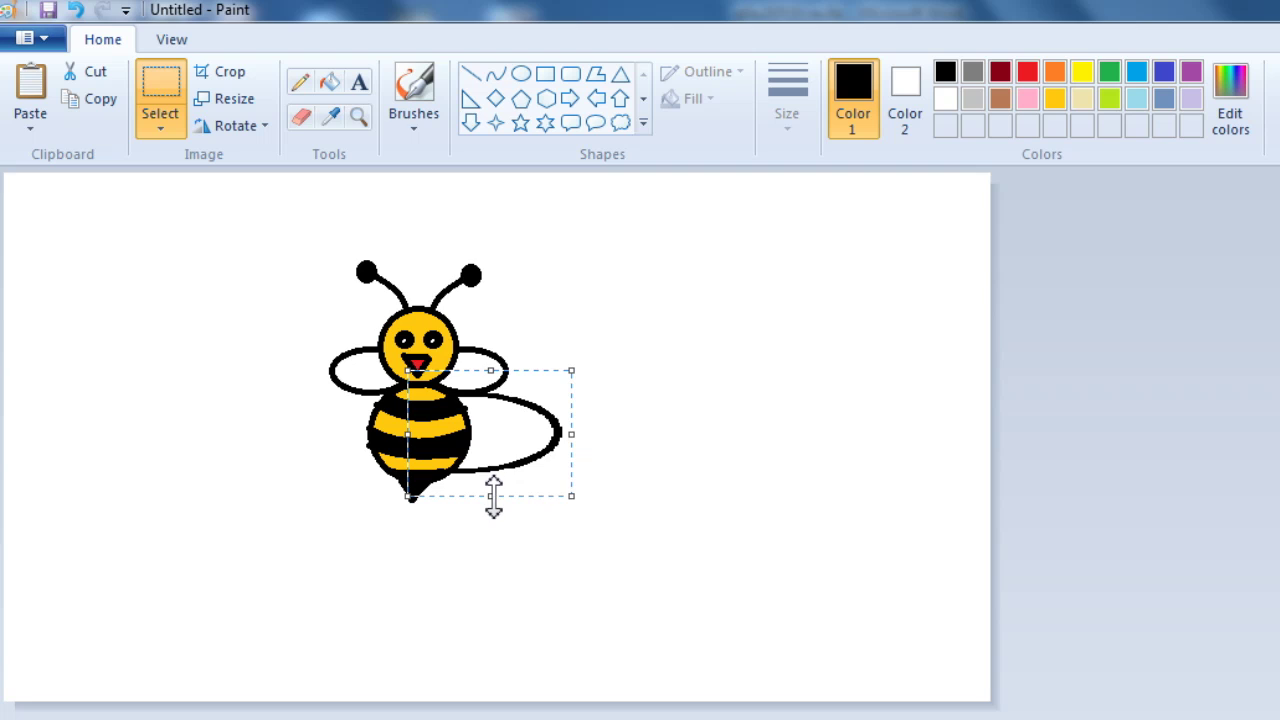
left_click_drag(549, 449, 720, 457)
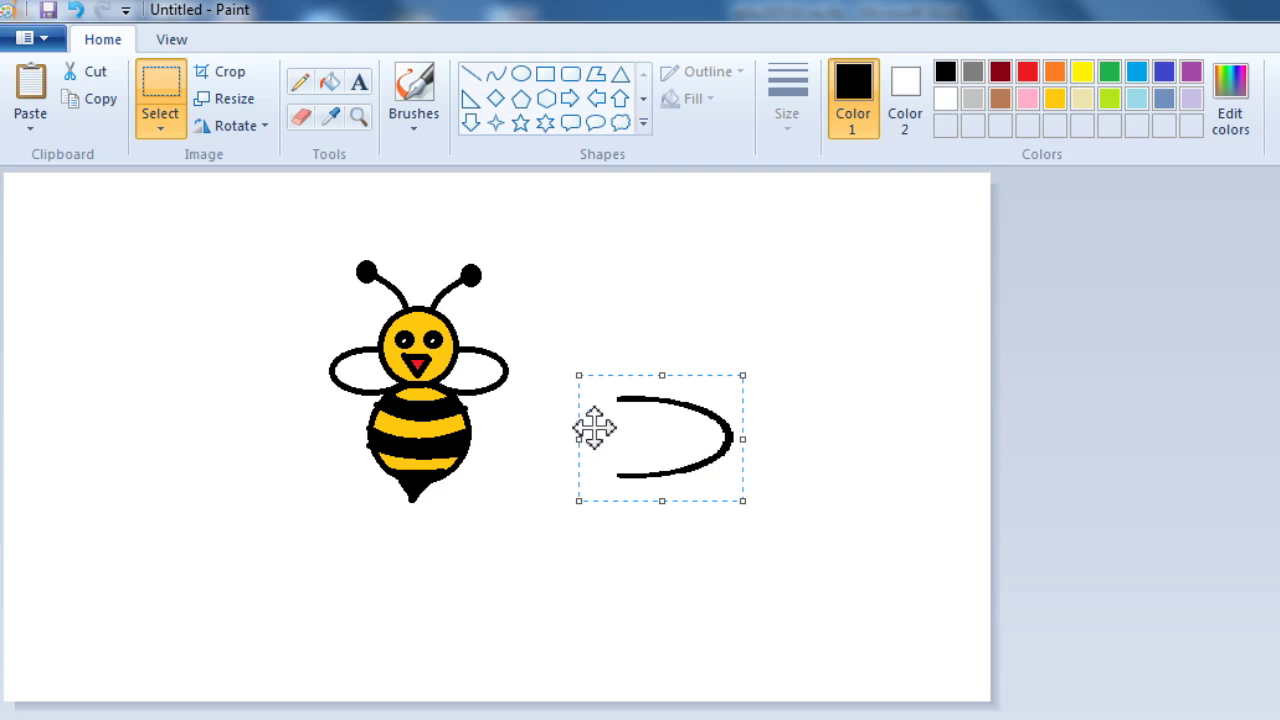
left_click(100, 99)
left_click(31, 90)
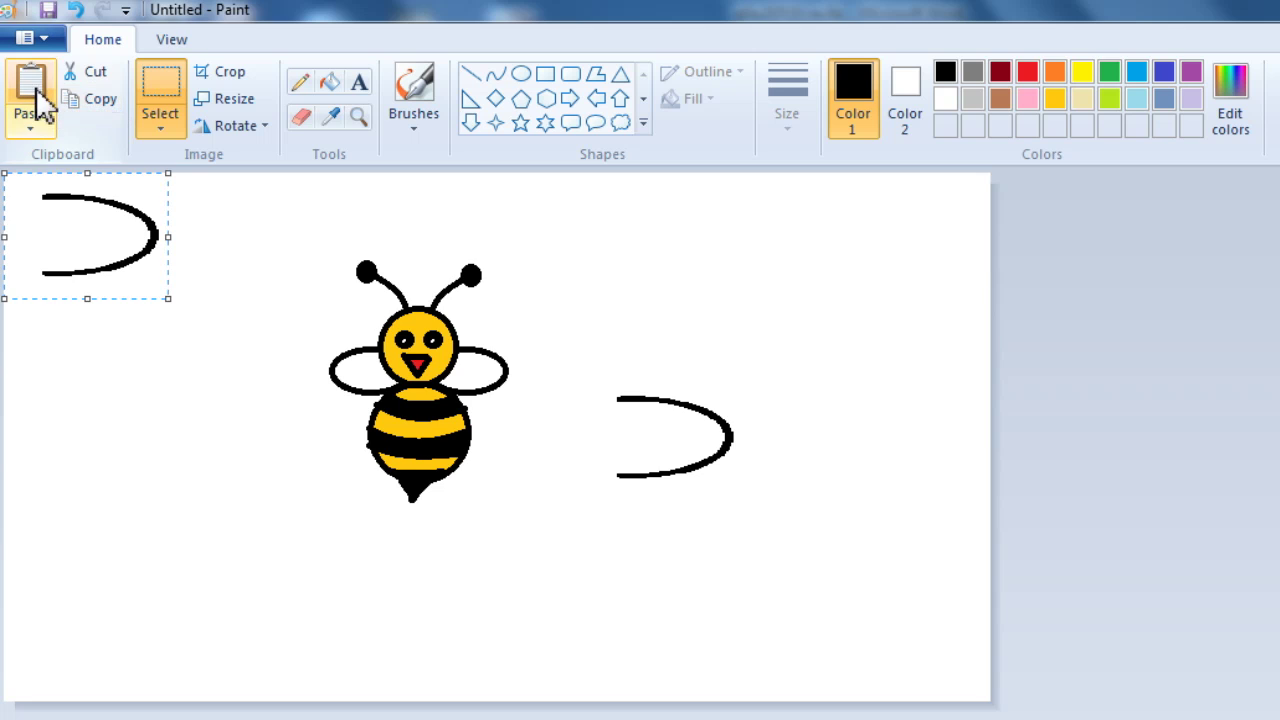
left_click(237, 127)
left_click(246, 263)
left_click_drag(137, 266, 366, 471)
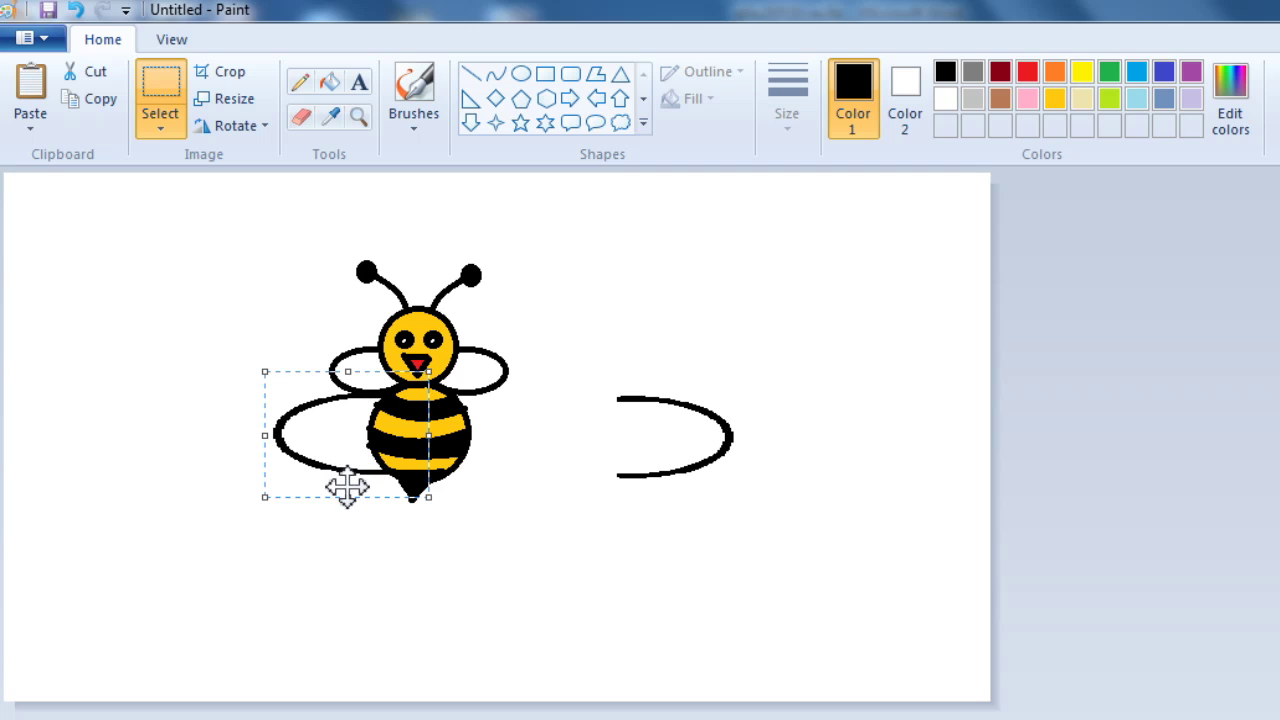
left_click_drag(348, 497, 348, 485)
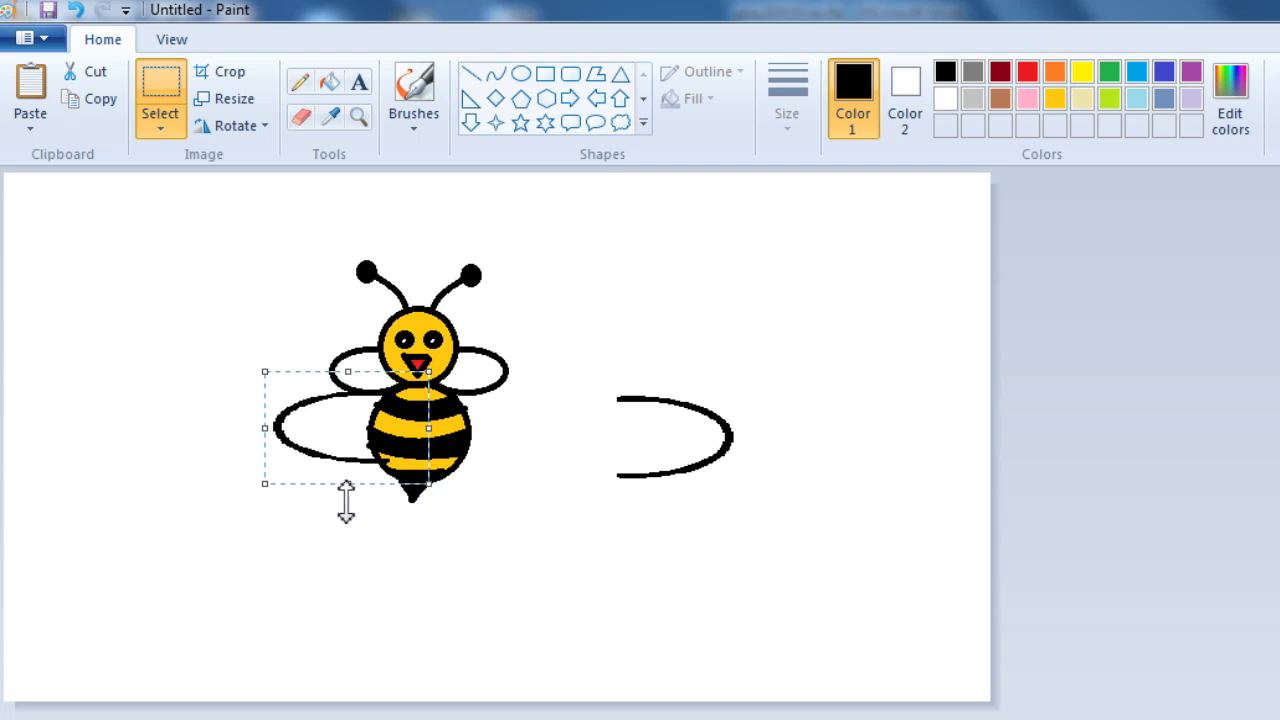
left_click(78, 12)
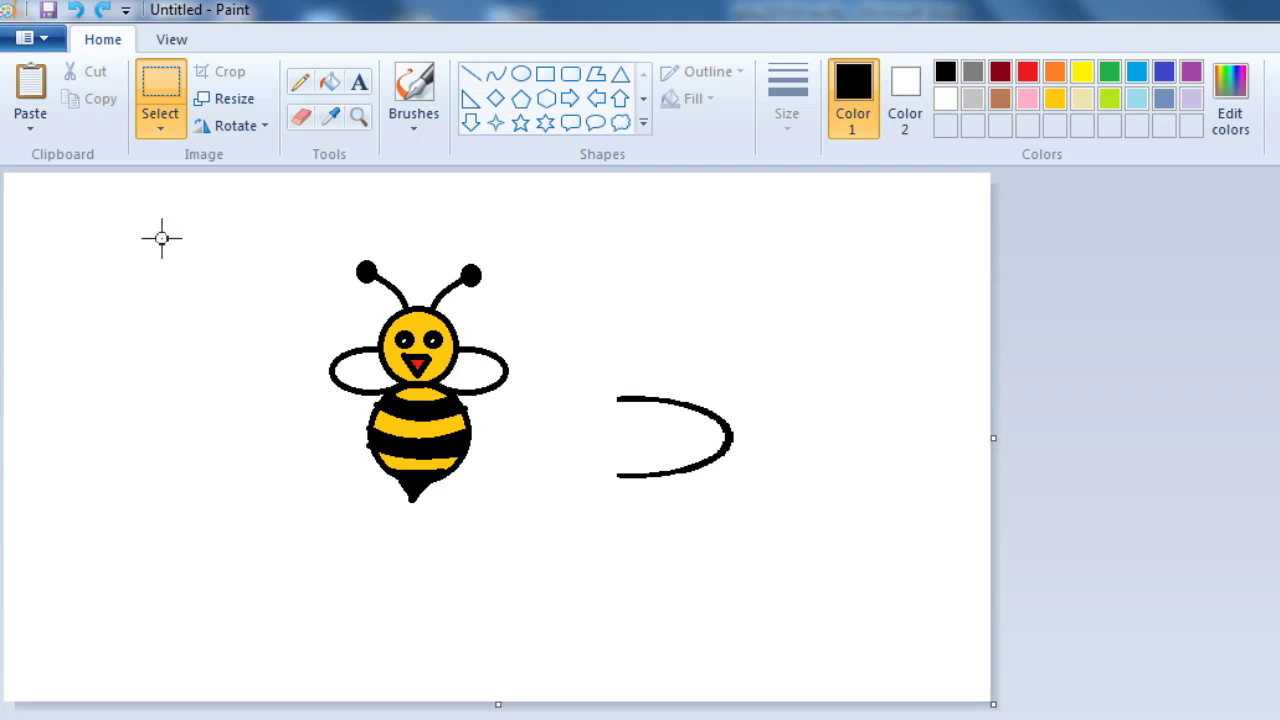
Paste the large wing, flip it horizontally and attach it to the left side of the body.
left_click(32, 92)
left_click(256, 128)
left_click(251, 263)
left_click_drag(109, 263, 363, 466)
Attach the original large wing to the right side of the body, under the small wing.
left_click(646, 487)
left_click_drag(604, 373, 691, 456)
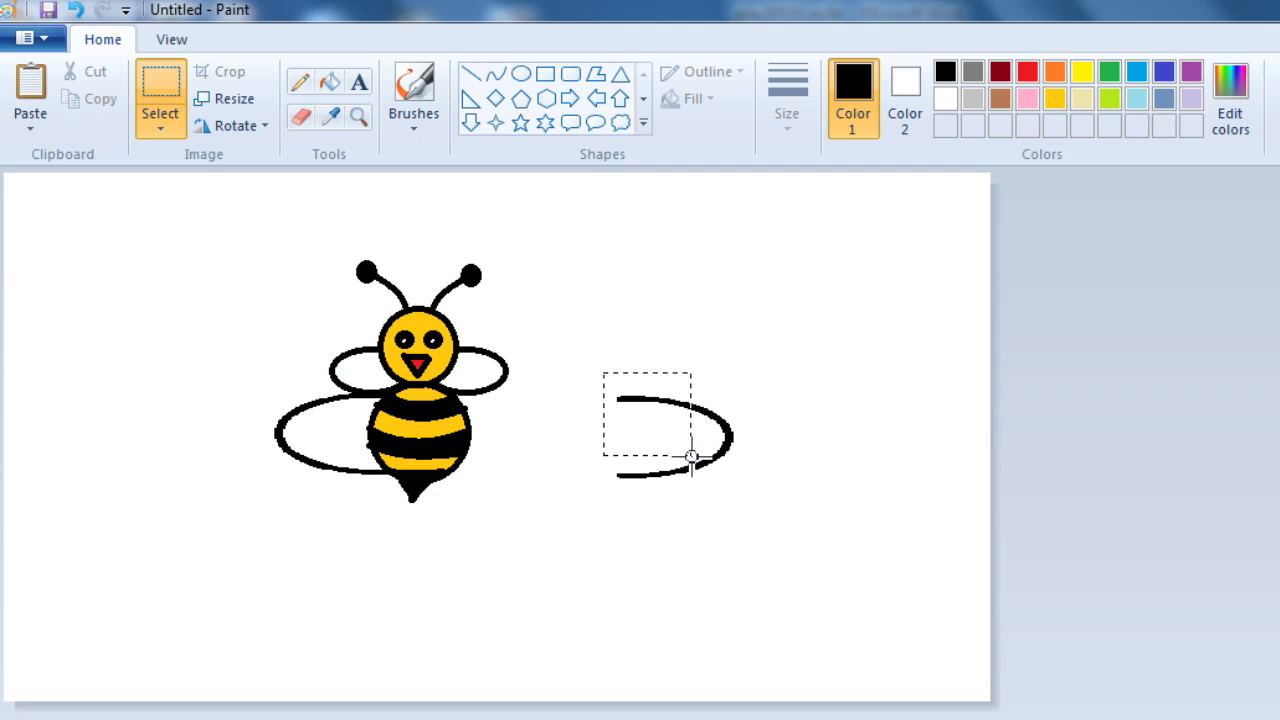
left_click_drag(760, 517, 760, 517)
left_click_drag(691, 471, 527, 472)
left_click(752, 462)
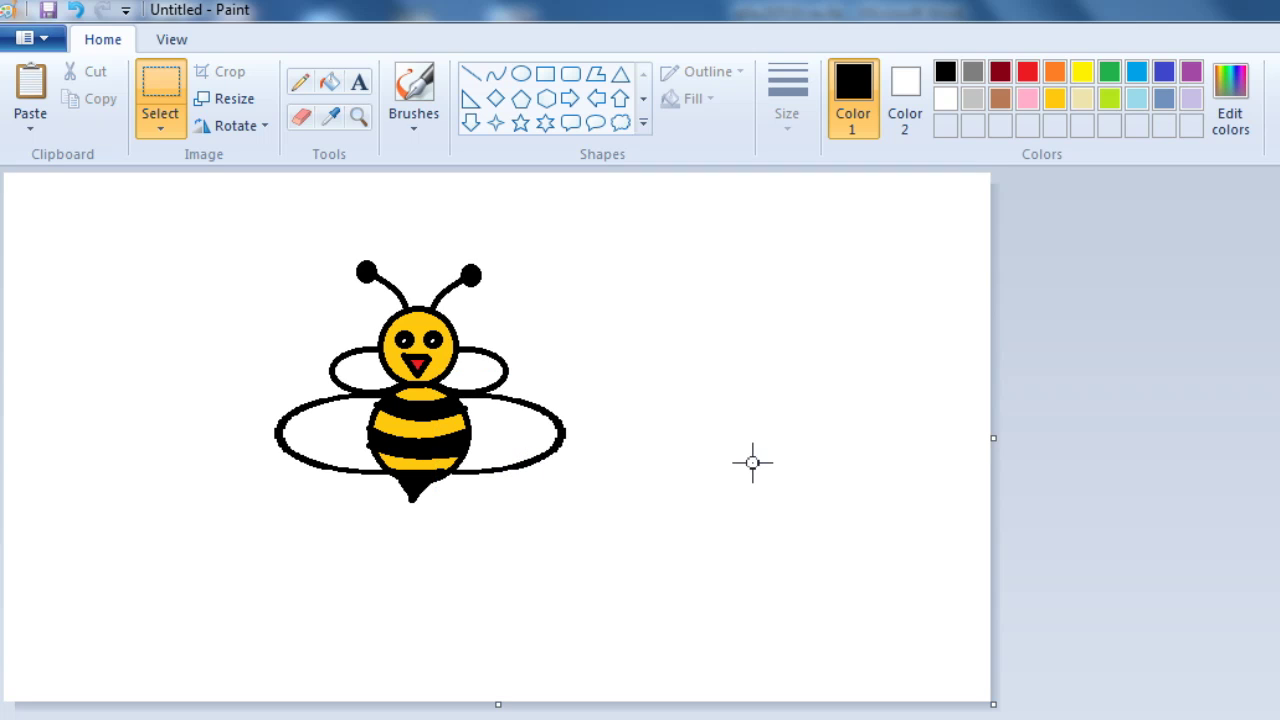